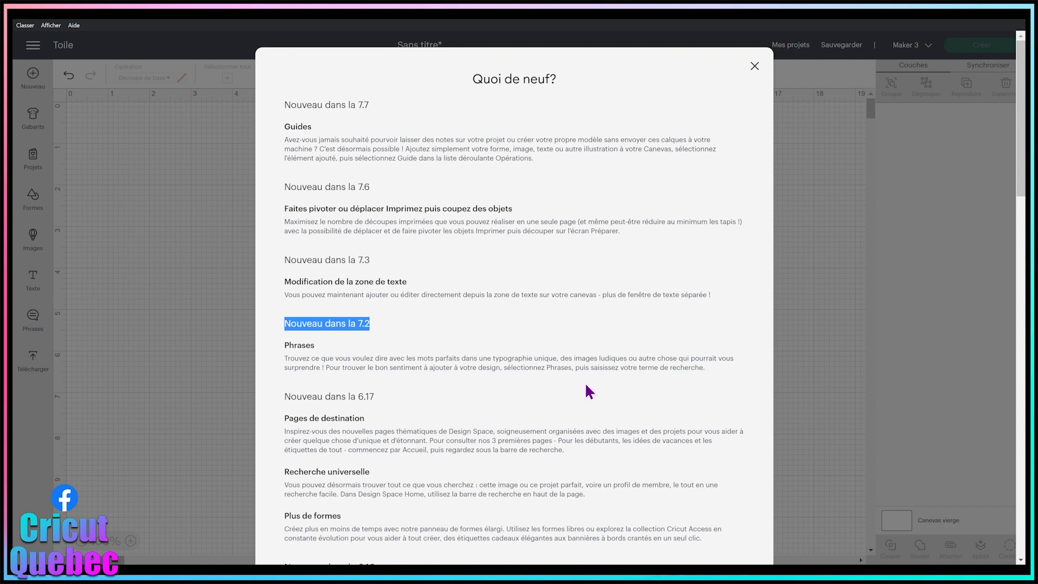
Step: Close the release notes and browse the full phrase library along with its language filters
{"action": "left_click", "coordinate": [754, 66]}
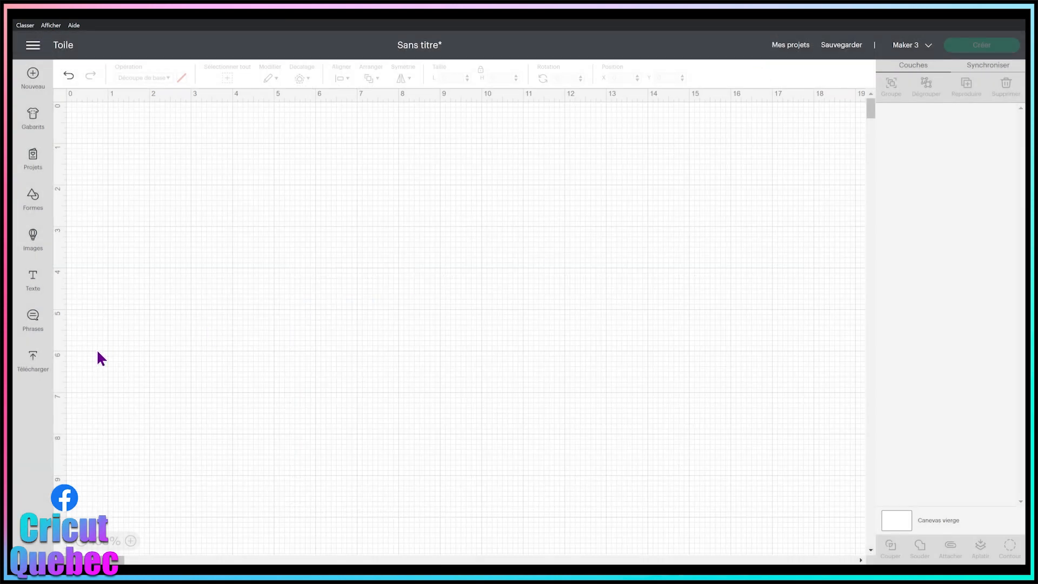
{"action": "left_click", "coordinate": [34, 319]}
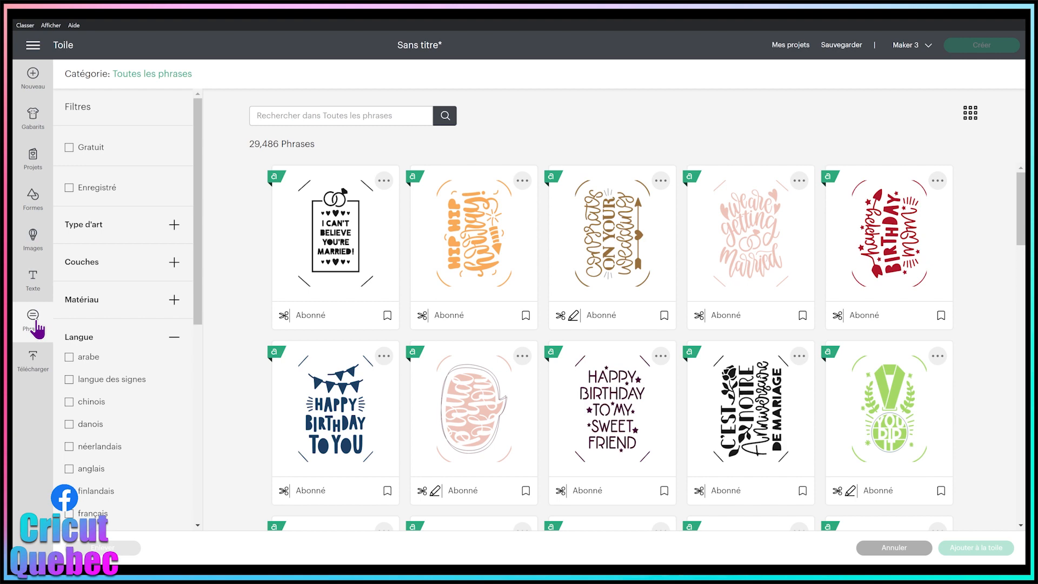
{"action": "scroll", "coordinate": [776, 211], "scroll_direction": "down", "scroll_amount": 5}
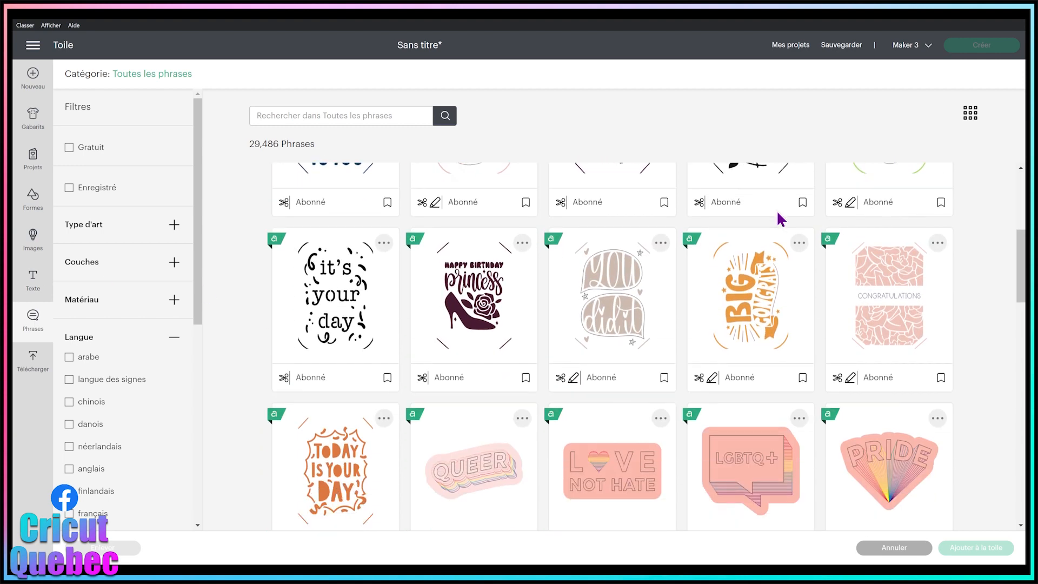
{"action": "scroll", "coordinate": [777, 213], "scroll_direction": "down", "scroll_amount": 12}
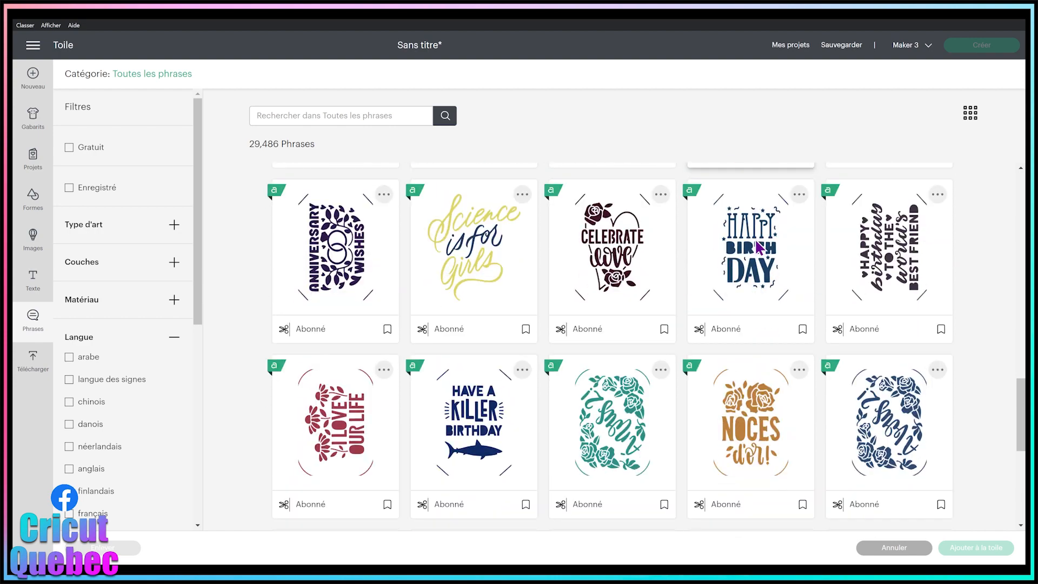
{"action": "scroll", "coordinate": [757, 246], "scroll_direction": "down", "scroll_amount": 7}
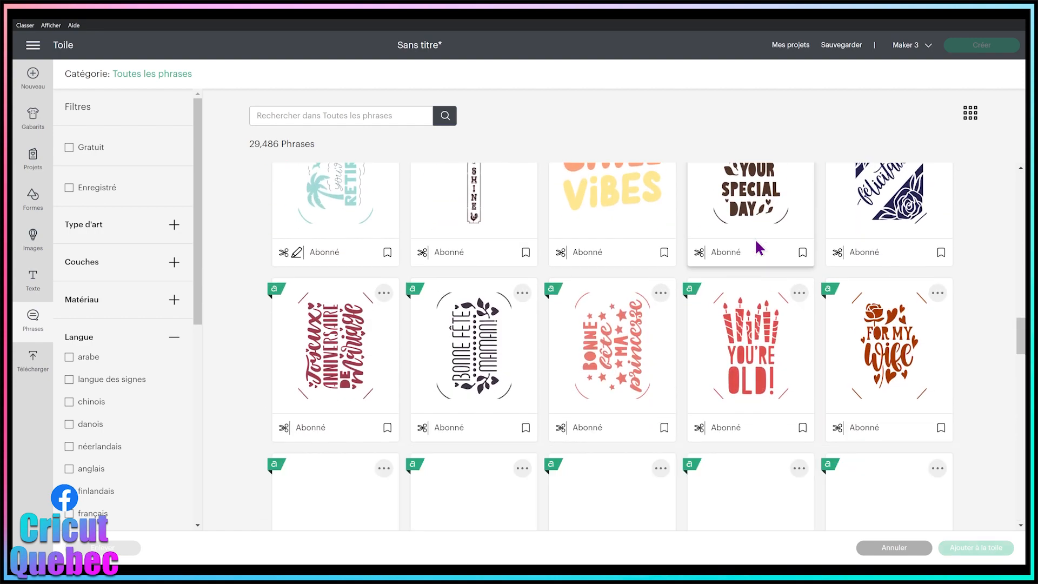
{"action": "scroll", "coordinate": [754, 238], "scroll_direction": "up", "scroll_amount": 7}
{"action": "scroll", "coordinate": [137, 317], "scroll_direction": "down", "scroll_amount": 2}
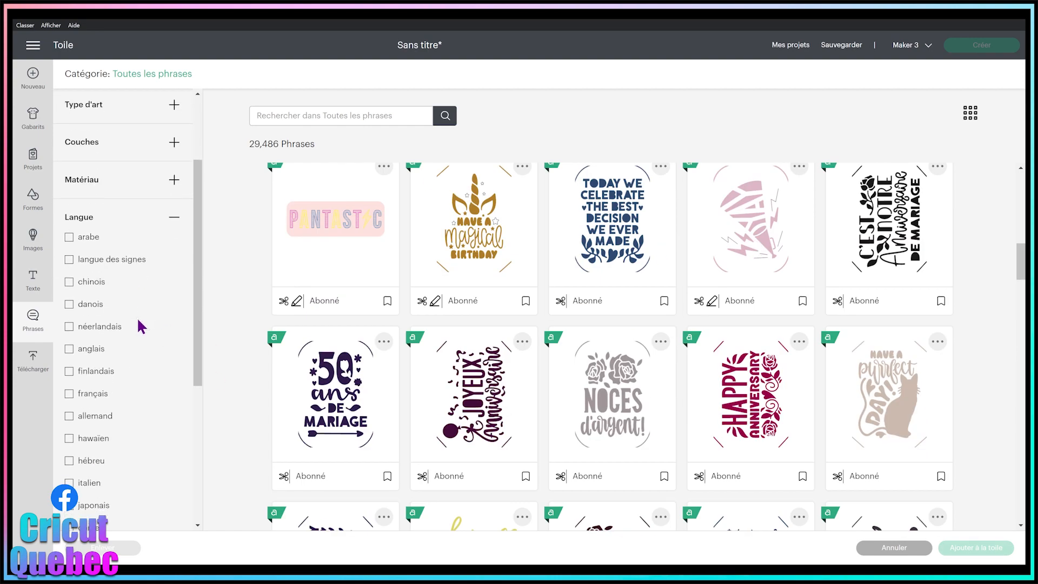
{"action": "scroll", "coordinate": [138, 316], "scroll_direction": "down", "scroll_amount": 2}
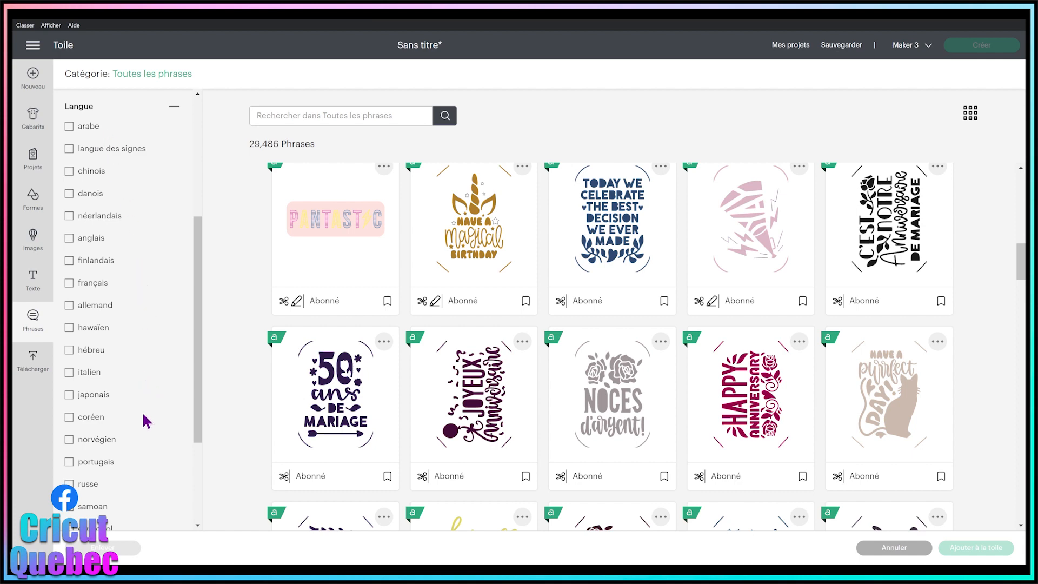
Step: Try the français and anglais language filters on the phrases separately and together, leaving only français selected
{"action": "left_click", "coordinate": [72, 283]}
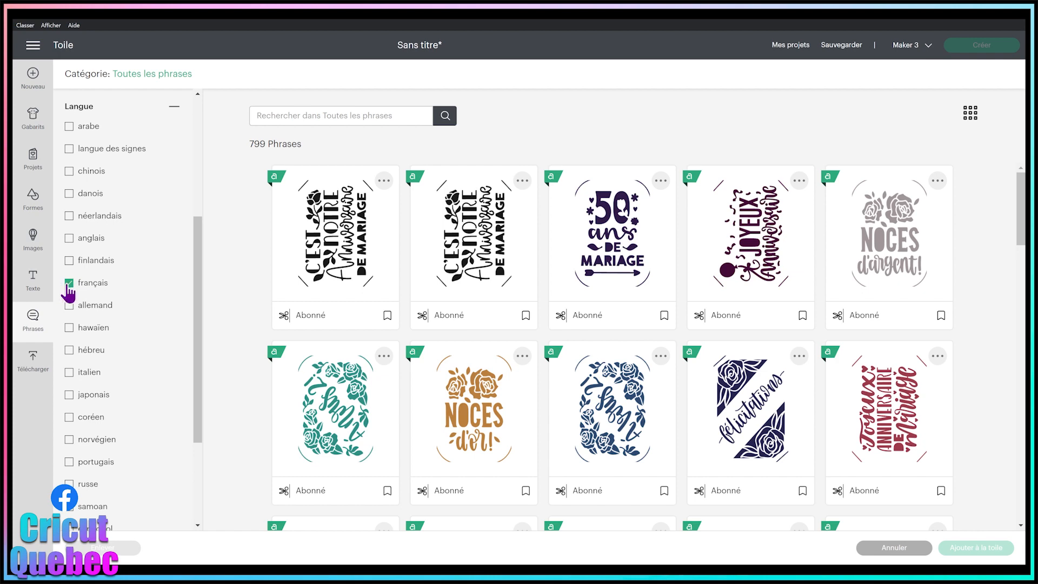
{"action": "left_click", "coordinate": [69, 286]}
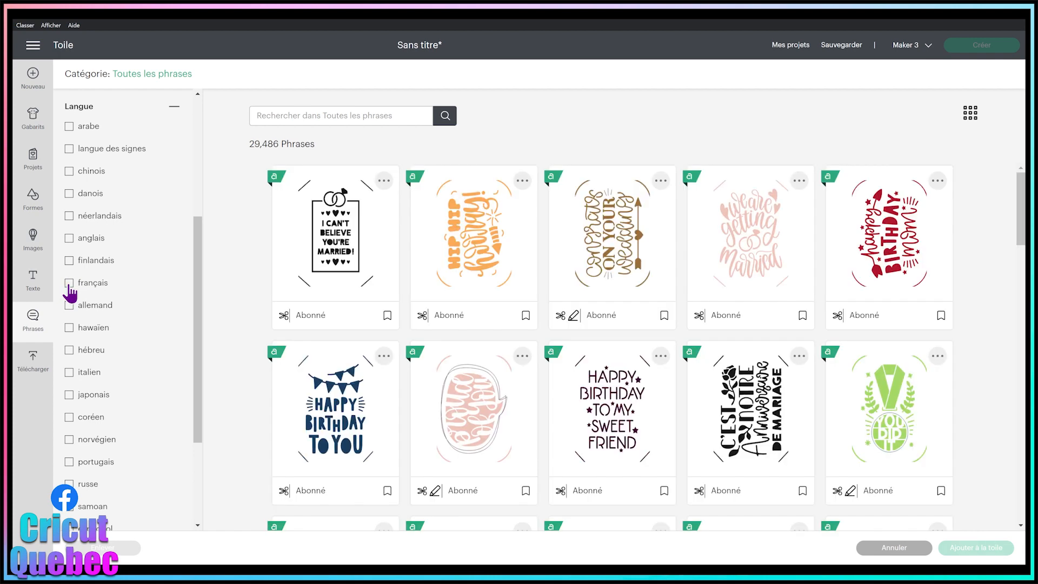
{"action": "left_click", "coordinate": [69, 239]}
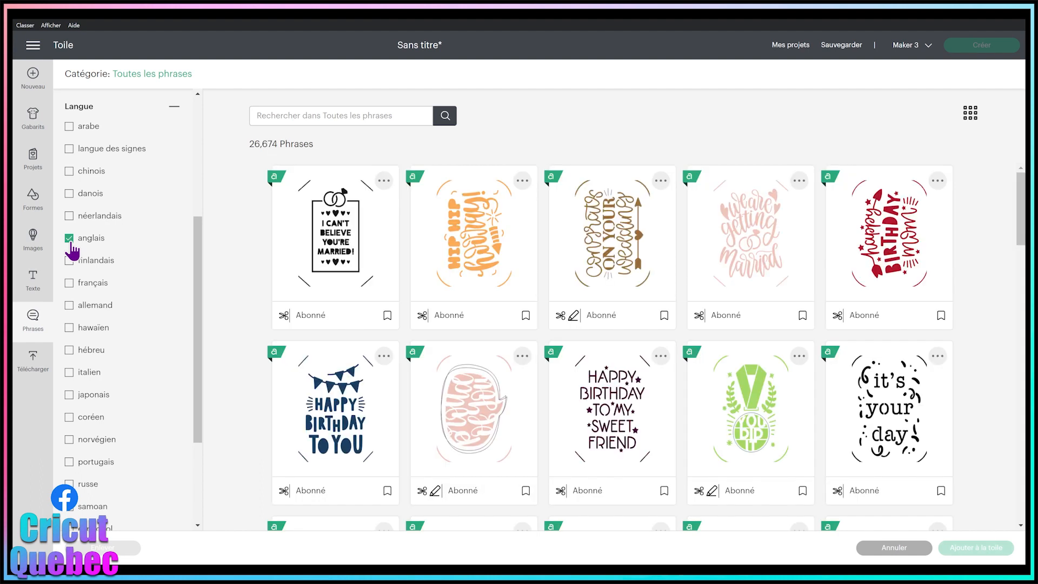
{"action": "left_click", "coordinate": [69, 284]}
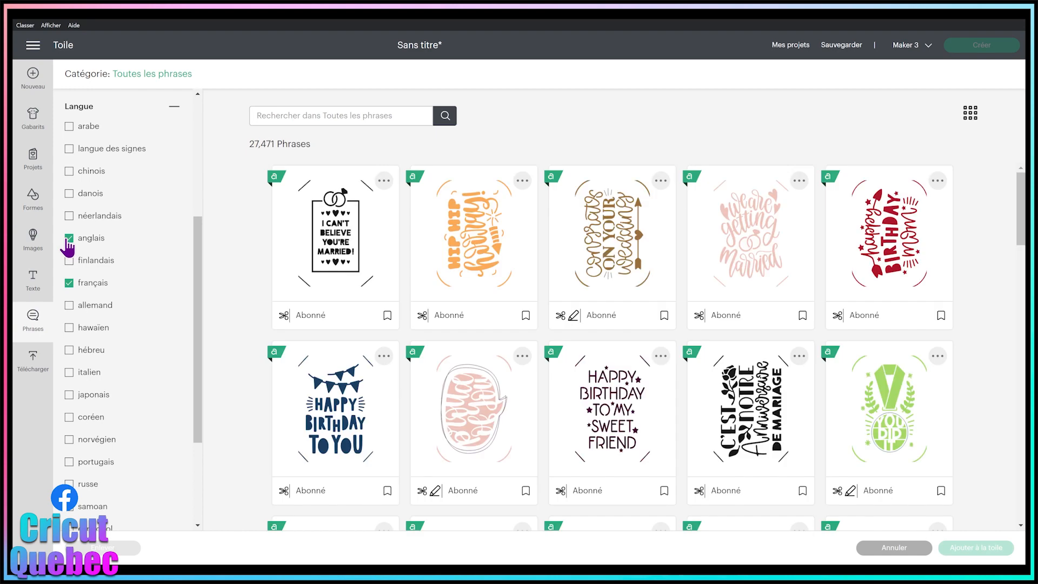
{"action": "left_click", "coordinate": [69, 239]}
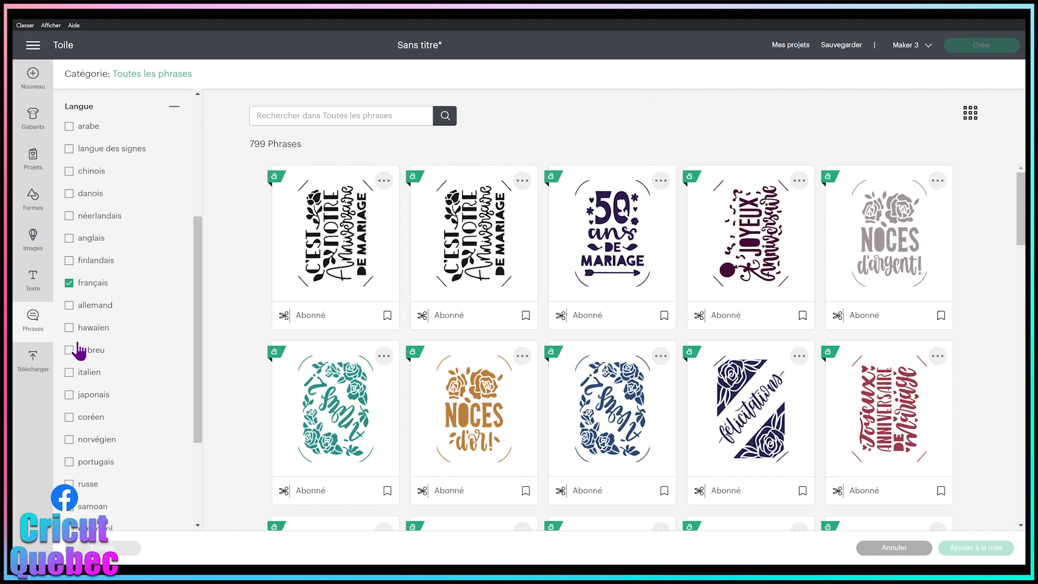
Step: Add the Monsieur, Madame and Petite Tornade phrases from the French results to the canvas
{"action": "scroll", "coordinate": [719, 292], "scroll_direction": "down", "scroll_amount": 8}
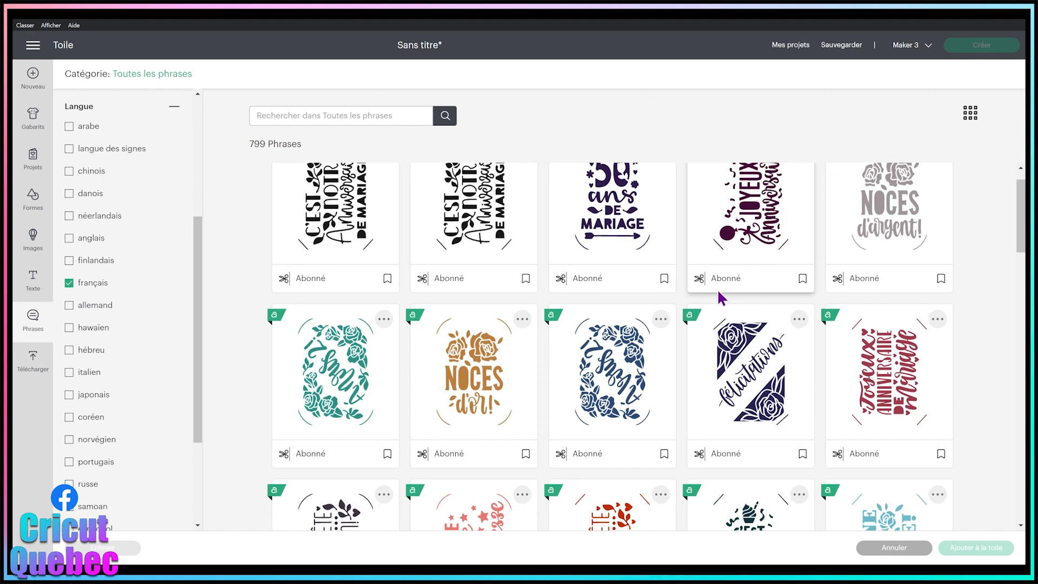
{"action": "scroll", "coordinate": [750, 296], "scroll_direction": "down", "scroll_amount": 4}
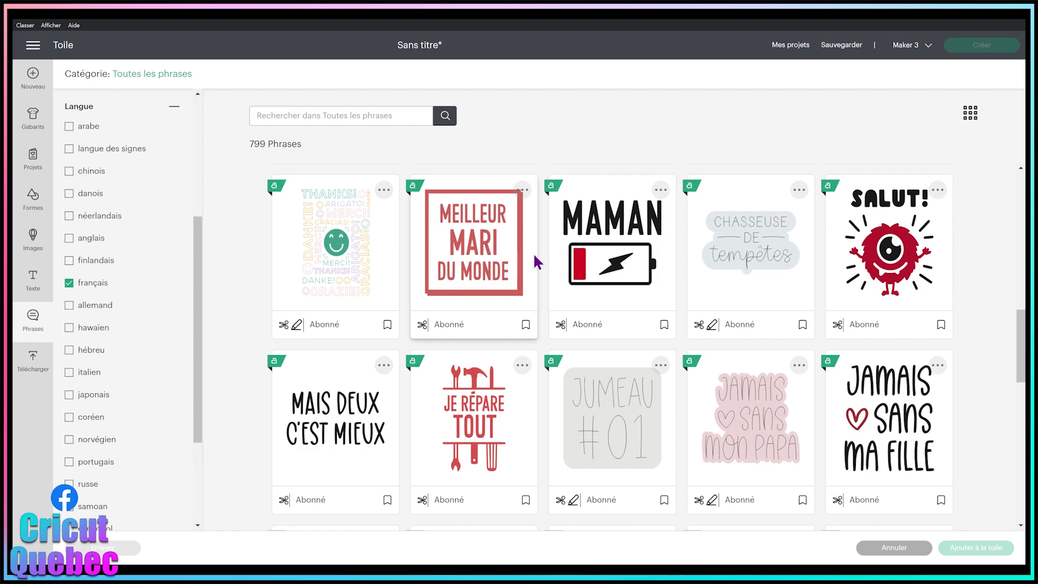
{"action": "scroll", "coordinate": [533, 252], "scroll_direction": "down", "scroll_amount": 10}
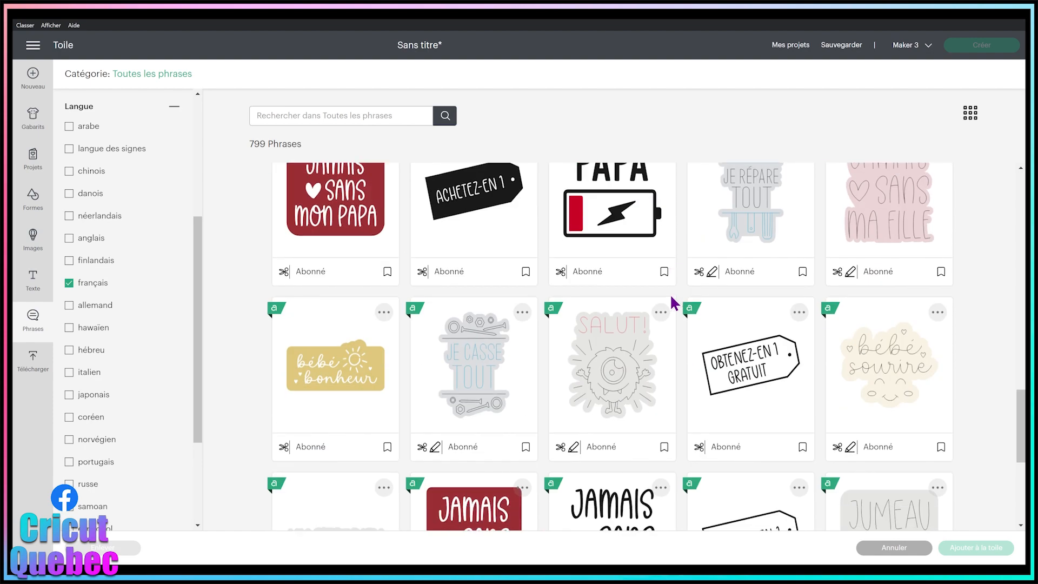
{"action": "scroll", "coordinate": [663, 278], "scroll_direction": "down", "scroll_amount": 6}
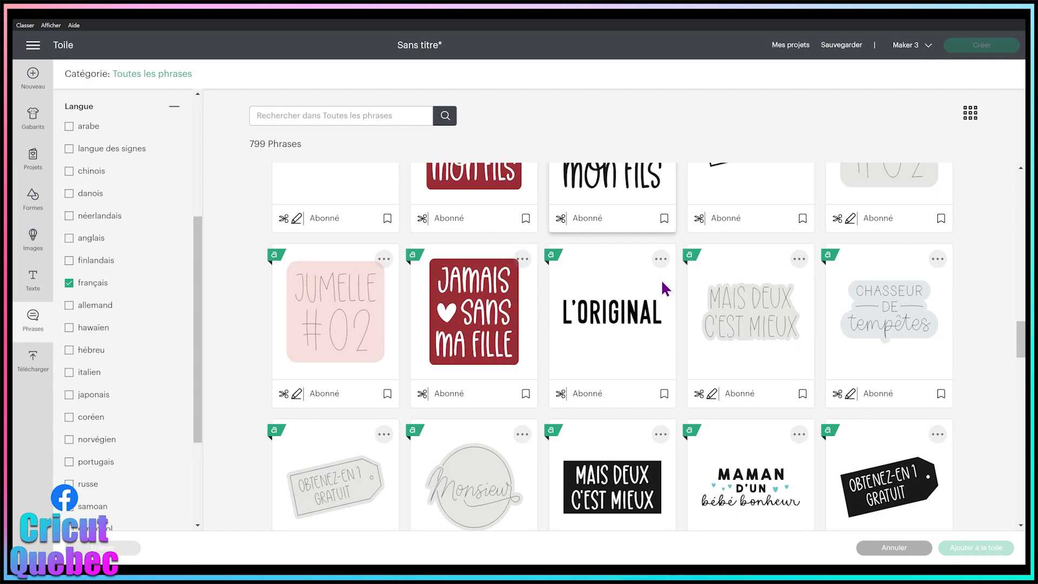
{"action": "scroll", "coordinate": [661, 278], "scroll_direction": "down", "scroll_amount": 3}
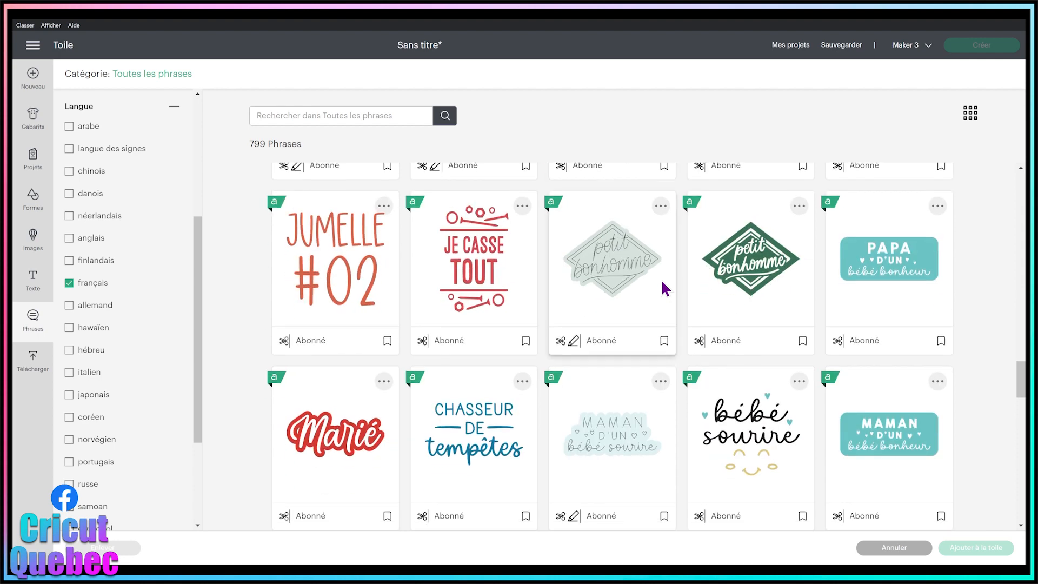
{"action": "scroll", "coordinate": [660, 279], "scroll_direction": "down", "scroll_amount": 3}
{"action": "scroll", "coordinate": [660, 279], "scroll_direction": "down", "scroll_amount": 4}
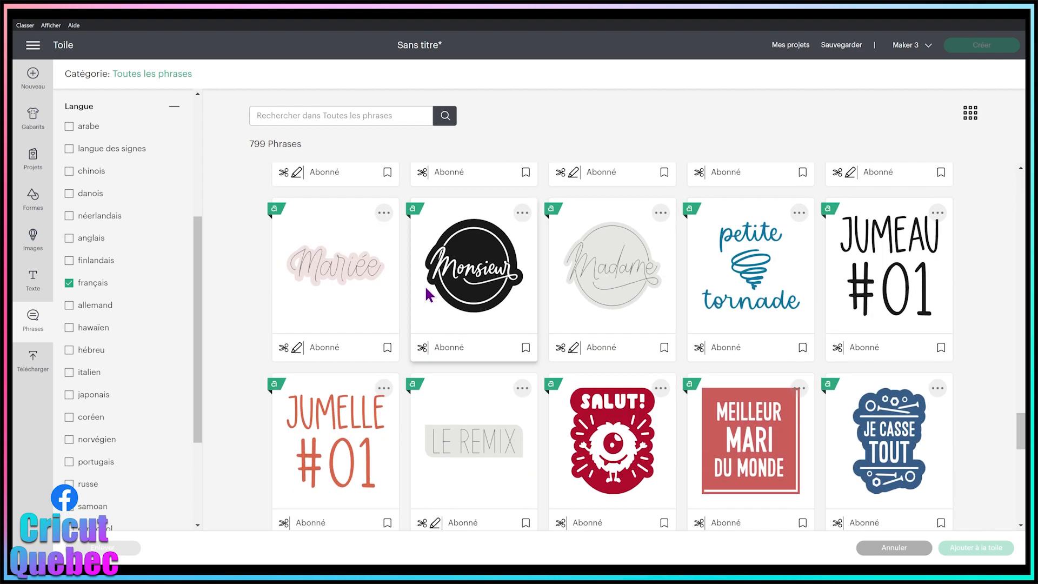
{"action": "left_click", "coordinate": [427, 286]}
{"action": "left_click", "coordinate": [615, 281]}
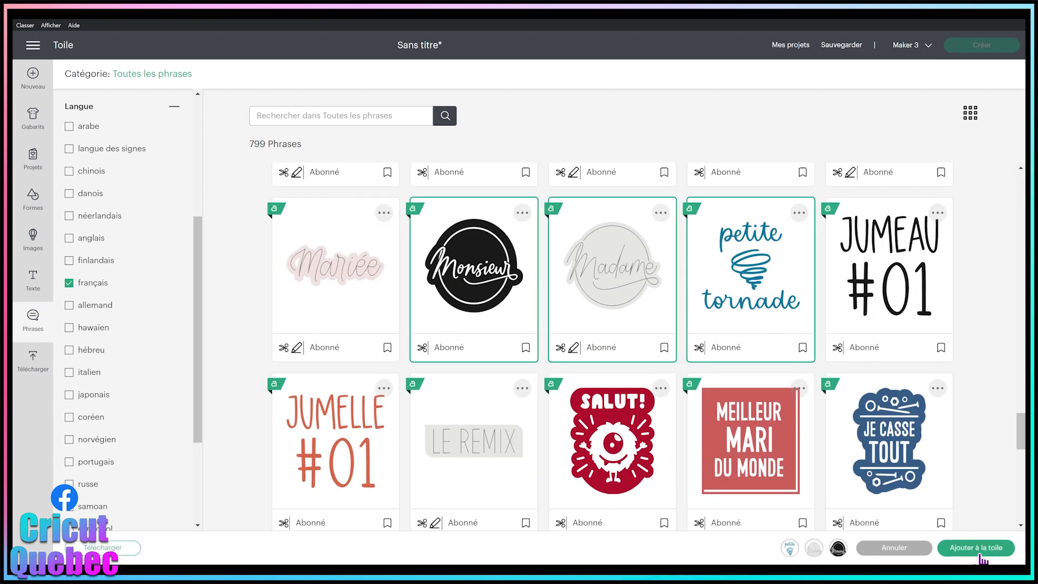
{"action": "left_click", "coordinate": [979, 550]}
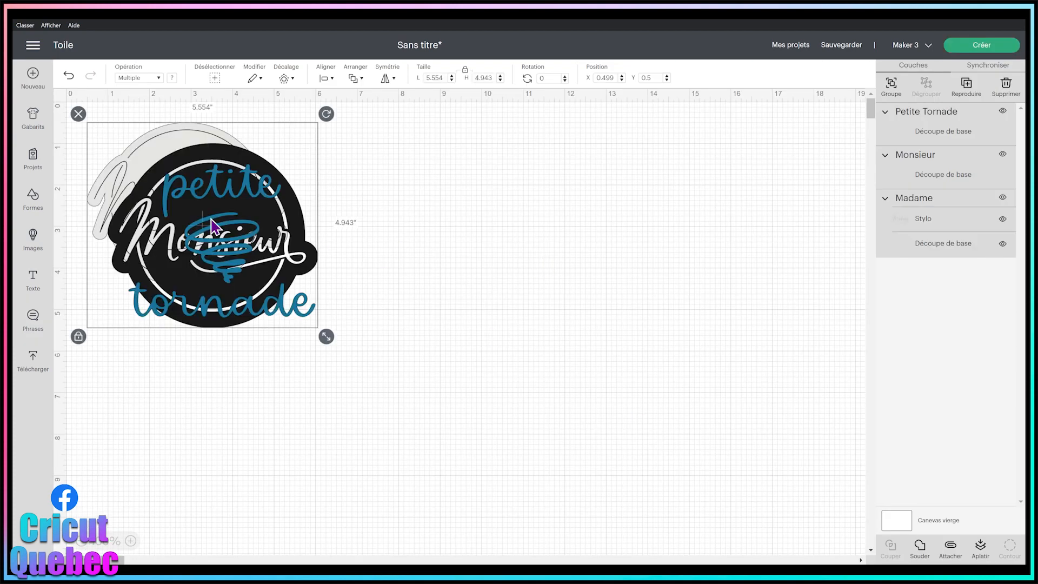
Step: Spread the Petite Tornade, Madame and Monsieur designs apart on the canvas, and delete all three
{"action": "left_click_drag", "start_coordinate": [210, 219], "coordinate": [209, 304]}
{"action": "left_click", "coordinate": [389, 303]}
{"action": "left_click_drag", "start_coordinate": [562, 309], "coordinate": [713, 373]}
{"action": "left_click_drag", "start_coordinate": [496, 286], "coordinate": [341, 297]}
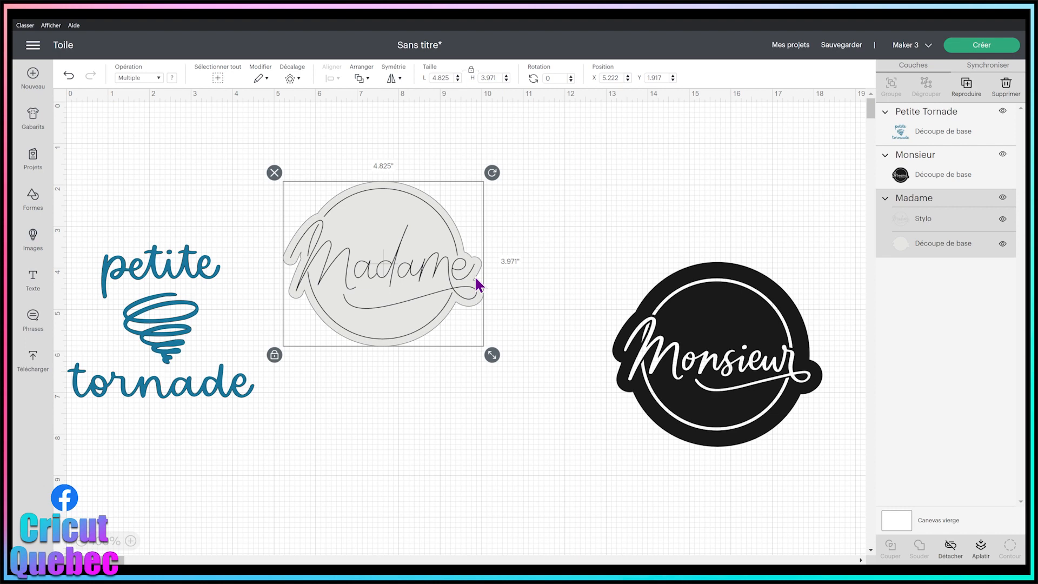
{"action": "left_click_drag", "start_coordinate": [803, 462], "coordinate": [149, 207]}
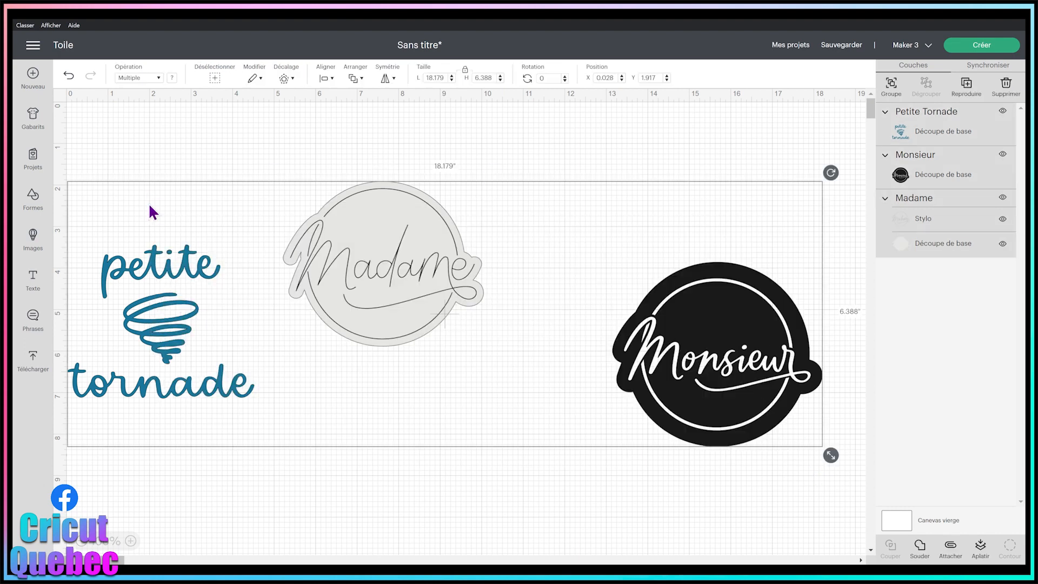
{"action": "key", "text": "Delete"}
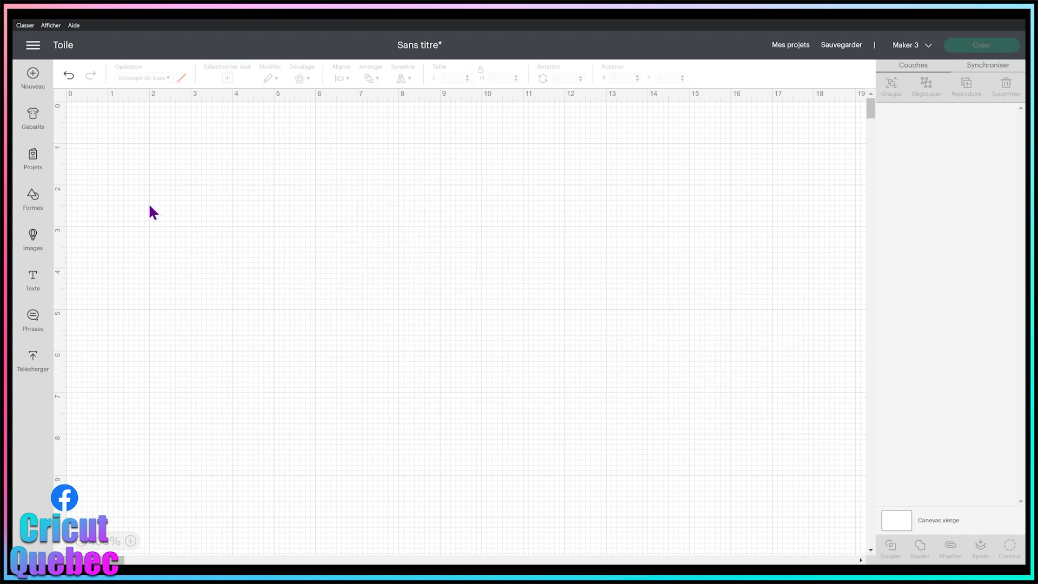
Step: Examine the version 7.3 entry on text box editing in the What's New notes, and return to the canvas
{"action": "left_click", "coordinate": [33, 319]}
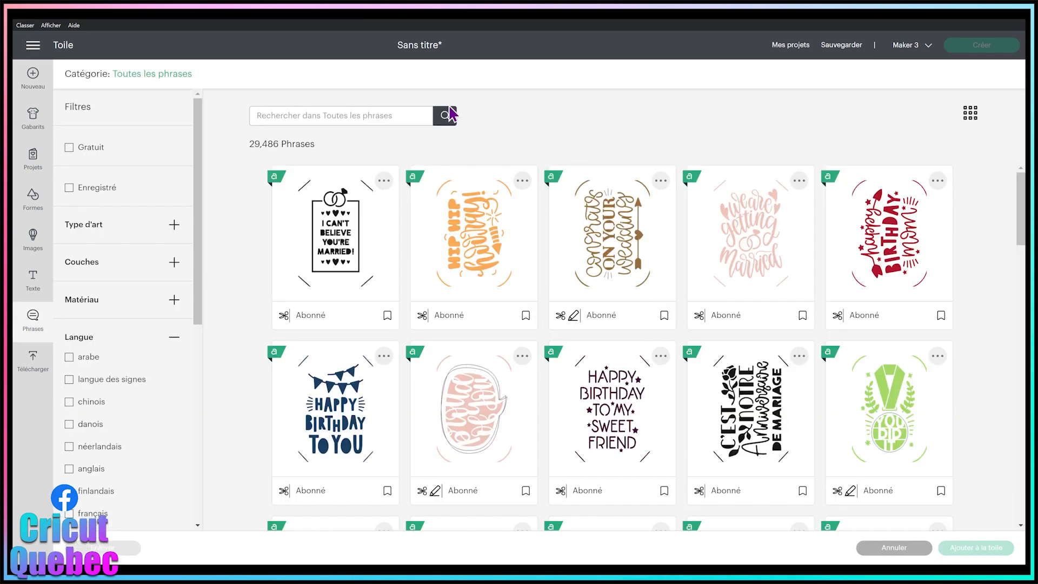
{"action": "left_click", "coordinate": [33, 45]}
{"action": "left_click", "coordinate": [69, 298]}
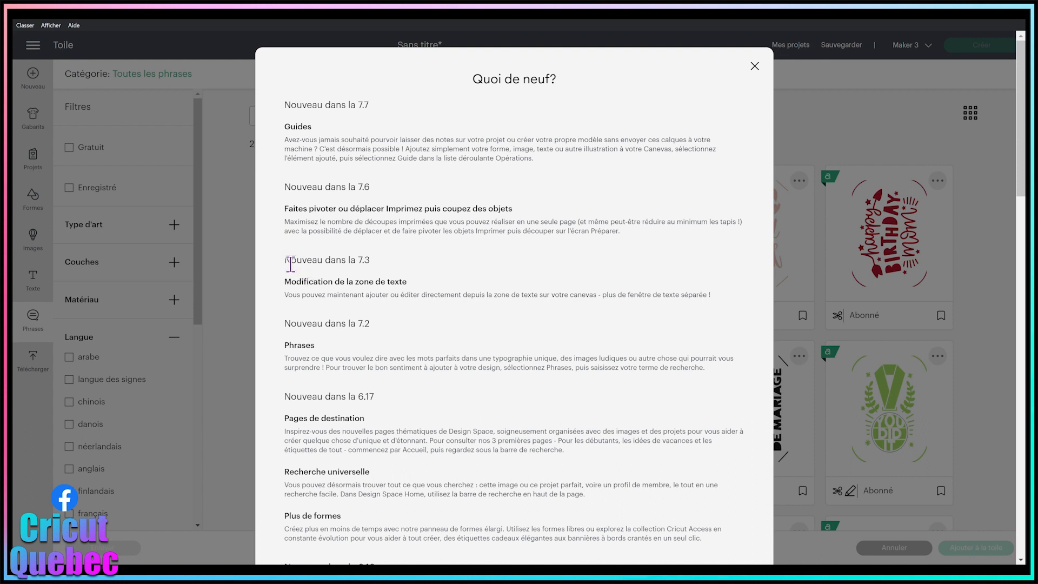
{"action": "left_click_drag", "start_coordinate": [285, 259], "coordinate": [389, 262]}
{"action": "left_click", "coordinate": [320, 299]}
{"action": "left_click", "coordinate": [754, 67]}
{"action": "left_click", "coordinate": [44, 324]}
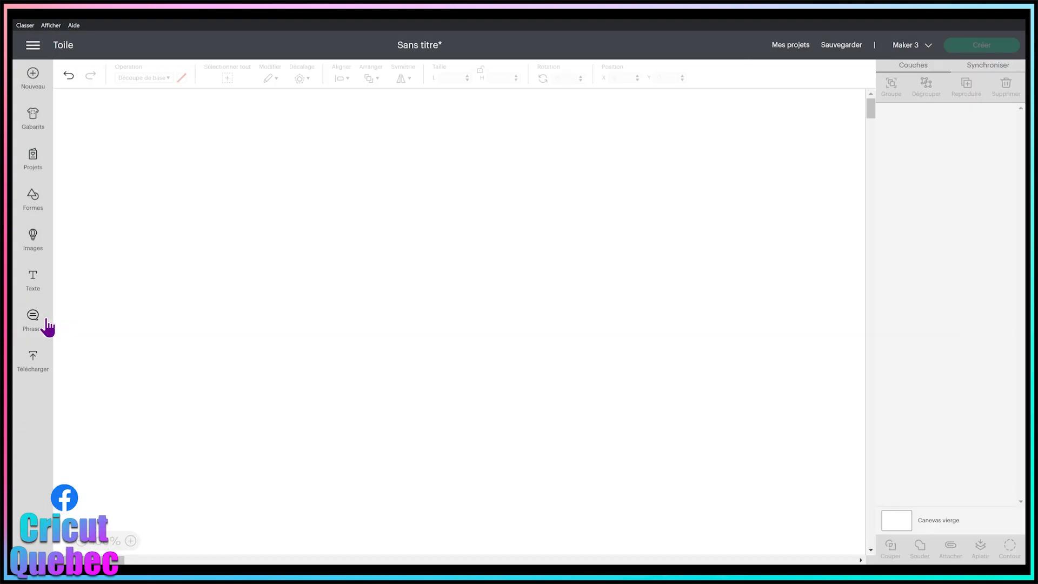
Step: Add a new text object to the empty canvas, keeping its default wording and Cricut Sans font
{"action": "left_click", "coordinate": [33, 280]}
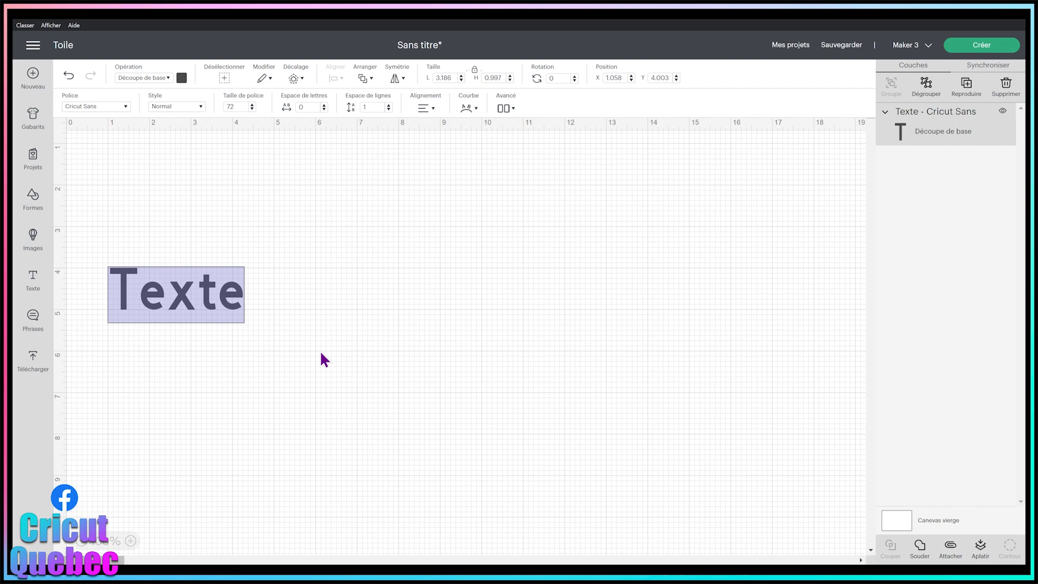
{"action": "left_click", "coordinate": [341, 329]}
{"action": "left_click", "coordinate": [134, 286]}
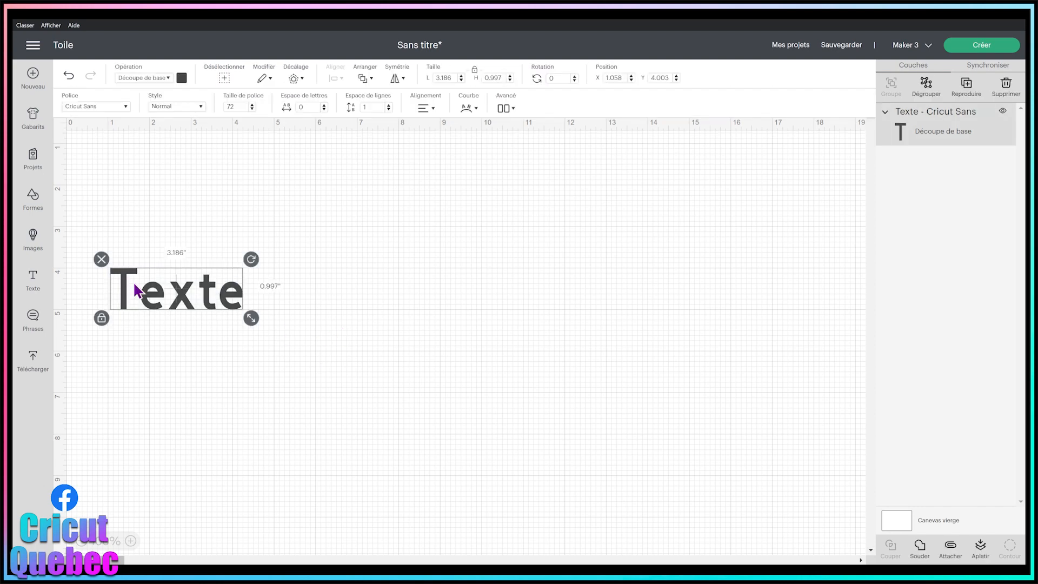
{"action": "left_click", "coordinate": [385, 292]}
{"action": "left_click", "coordinate": [197, 278]}
Step: Replace the text object's wording with "Bonjour Cricut Quebec" directly on the canvas
{"action": "double_click", "coordinate": [196, 291]}
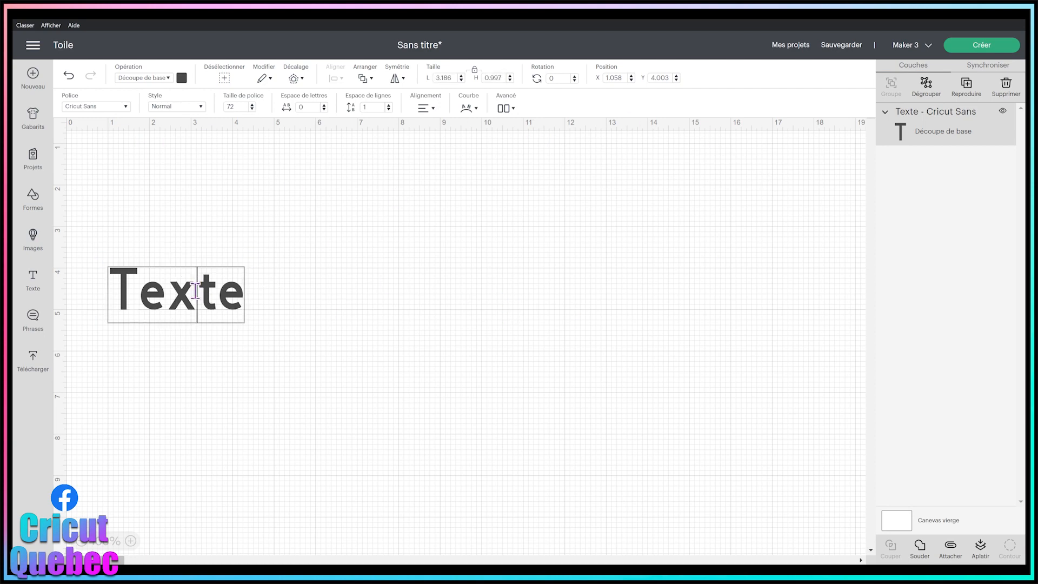
{"action": "key", "text": "ctrl+a"}
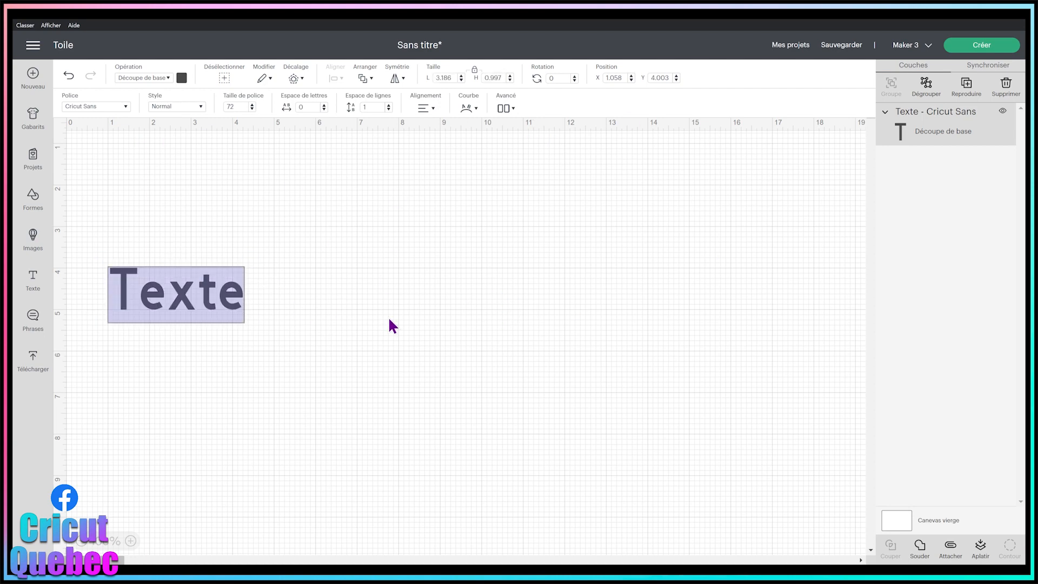
{"action": "key", "text": "BackSpace"}
{"action": "type", "text": "Bonjou"}
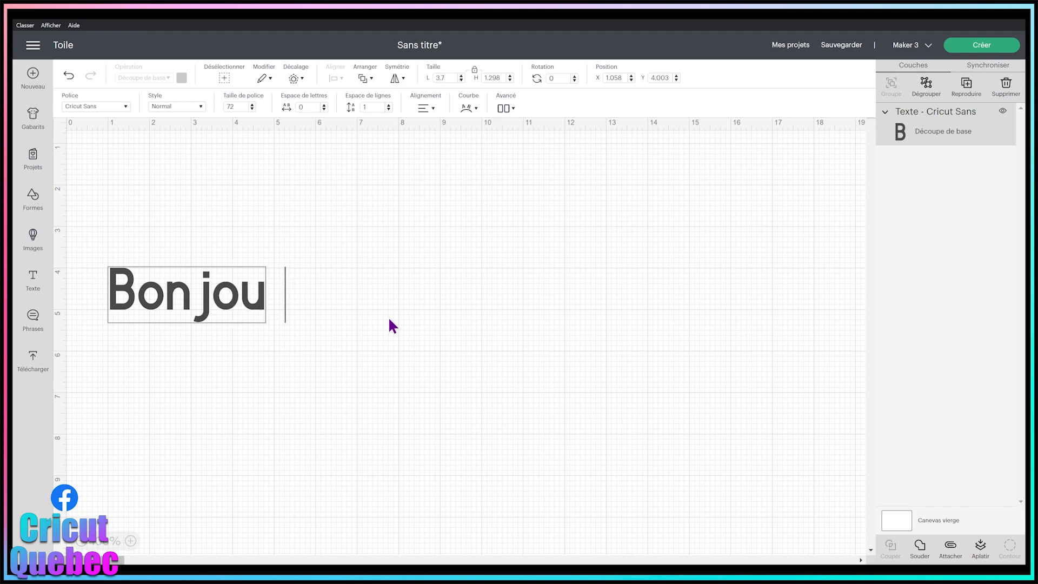
{"action": "type", "text": "r Cricu"}
{"action": "key", "text": "BackSpace"}
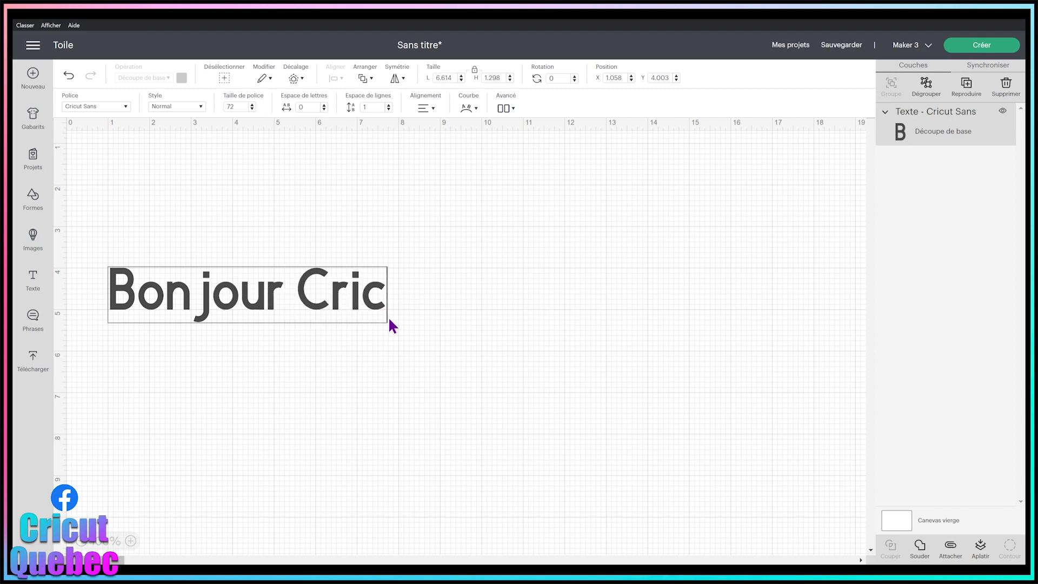
{"action": "type", "text": "ut Quebec"}
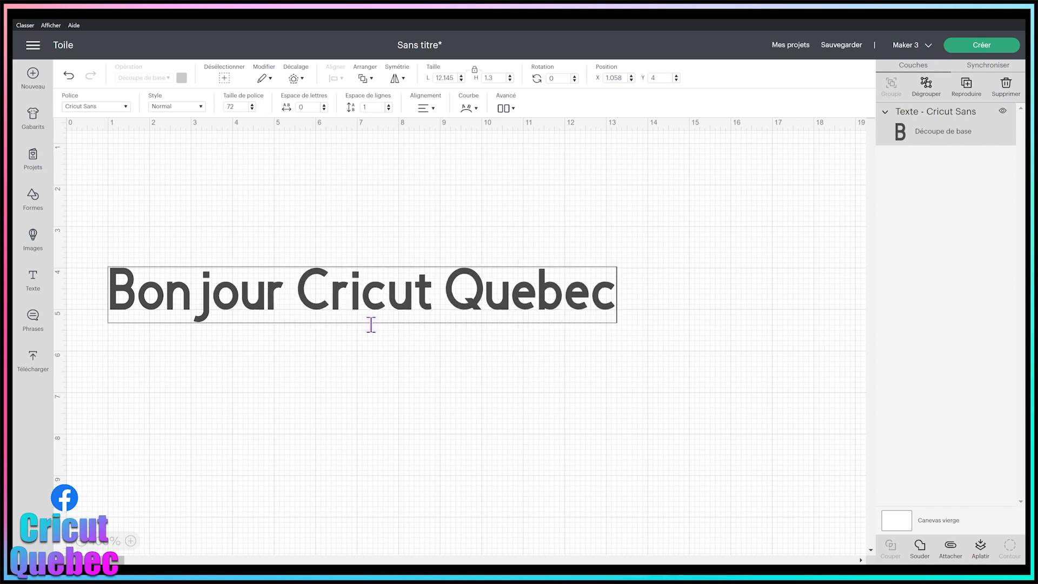
{"action": "left_click", "coordinate": [374, 387]}
Step: Move the greeting text to about X 3.39, Y 2.75, and briefly enter its in-place editing without changing the wording
{"action": "left_click_drag", "start_coordinate": [426, 313], "coordinate": [515, 249]}
{"action": "double_click", "coordinate": [395, 240]}
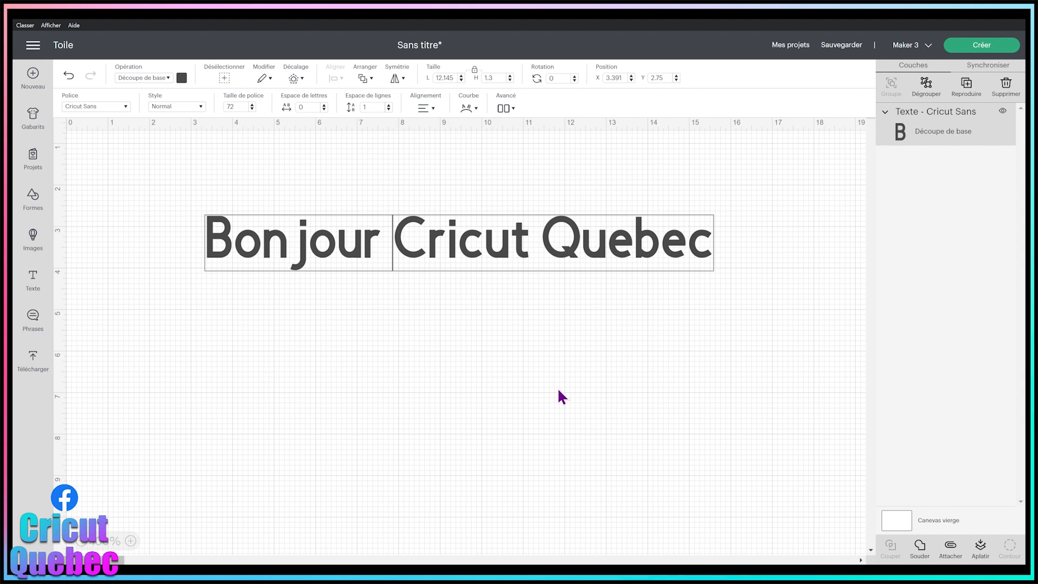
{"action": "left_click", "coordinate": [627, 302]}
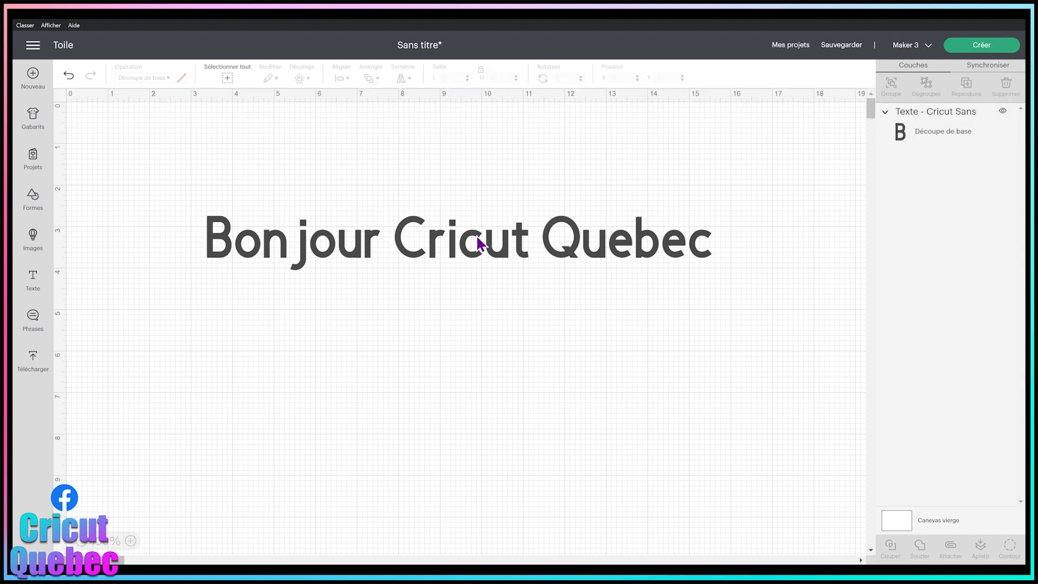
Step: Unlock the greeting text's proportions and stretch it to about 13.19" wide by 4.12" high, and deselect it
{"action": "left_click", "coordinate": [480, 243]}
{"action": "left_click", "coordinate": [199, 278]}
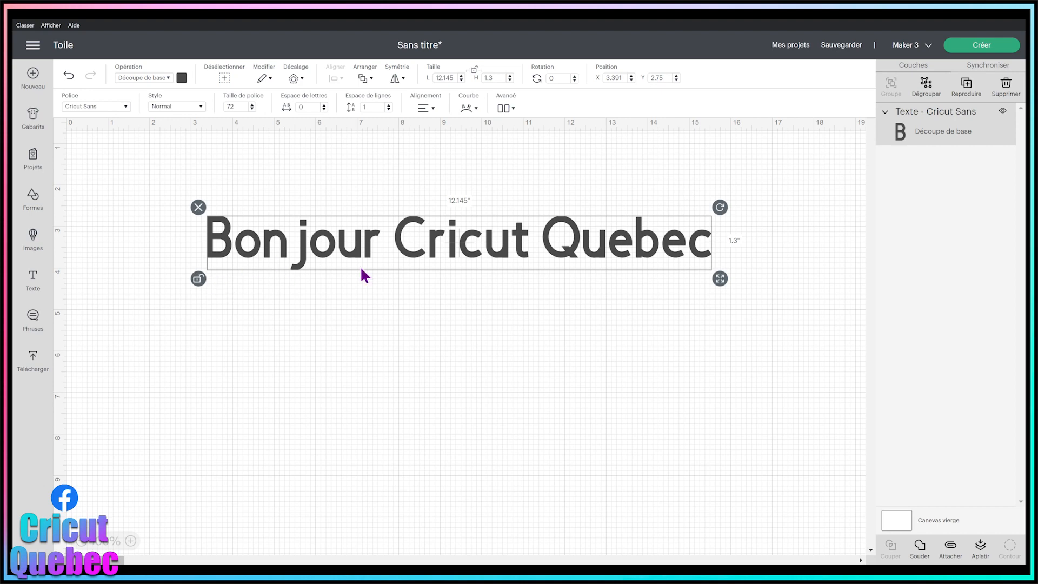
{"action": "left_click_drag", "start_coordinate": [722, 281], "coordinate": [764, 394]}
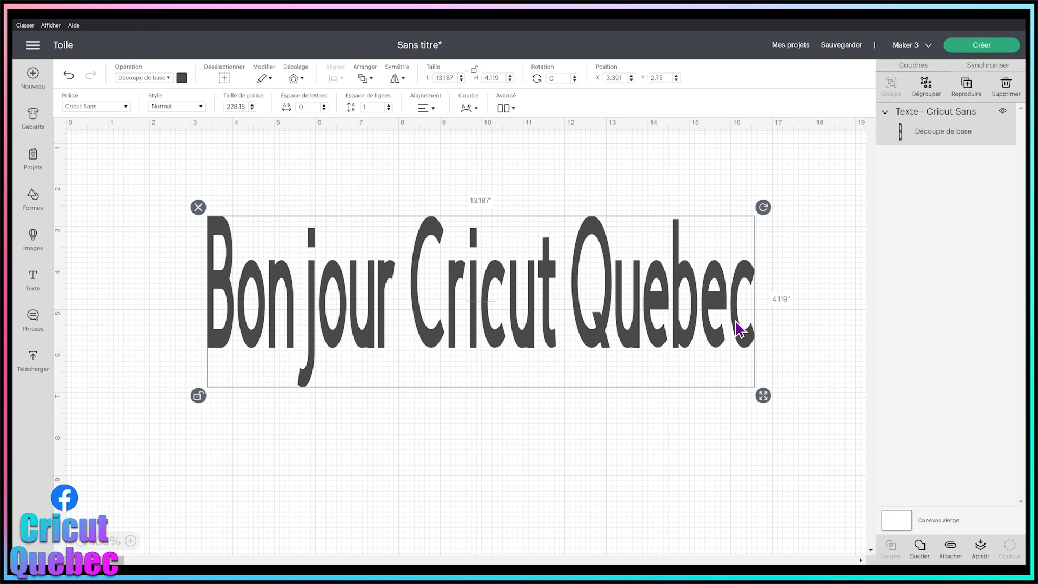
{"action": "left_click", "coordinate": [266, 170]}
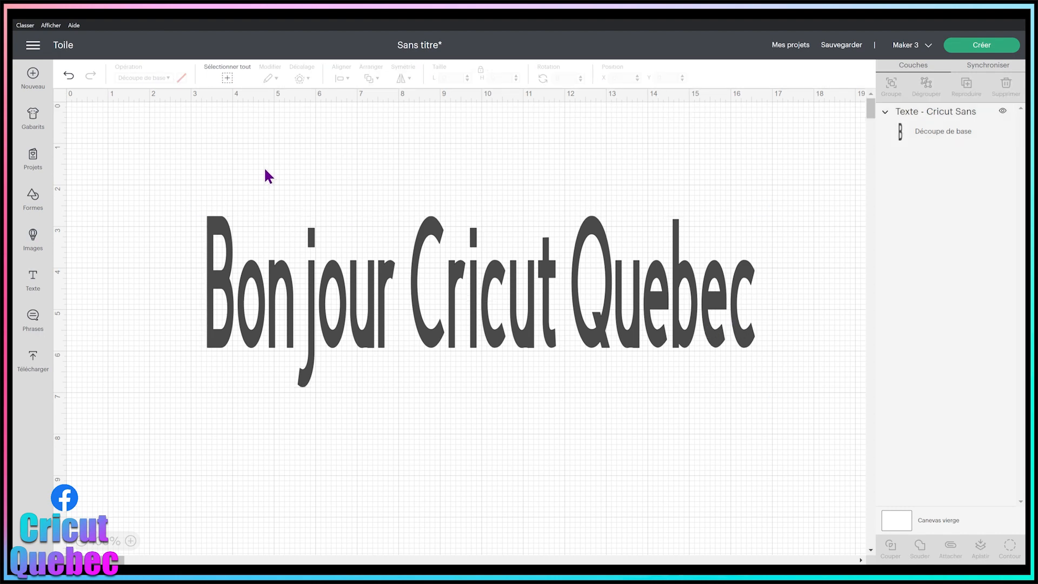
Step: Examine the version 7.6 entry on moving and rotating Print Then Cut objects in the What's New notes, and return to the canvas
{"action": "left_click", "coordinate": [44, 48]}
{"action": "left_click", "coordinate": [60, 298]}
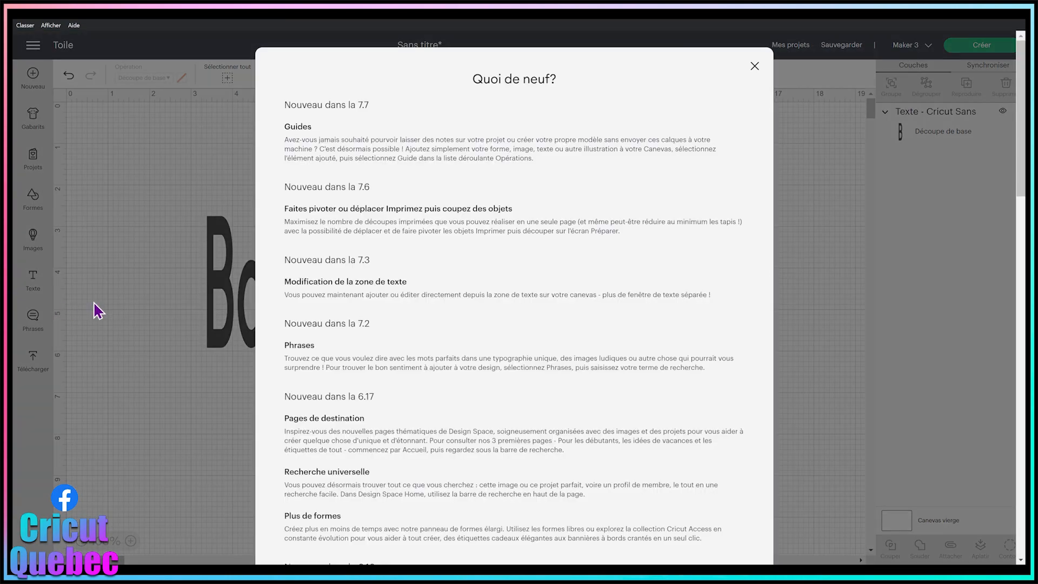
{"action": "triple_click", "coordinate": [294, 191]}
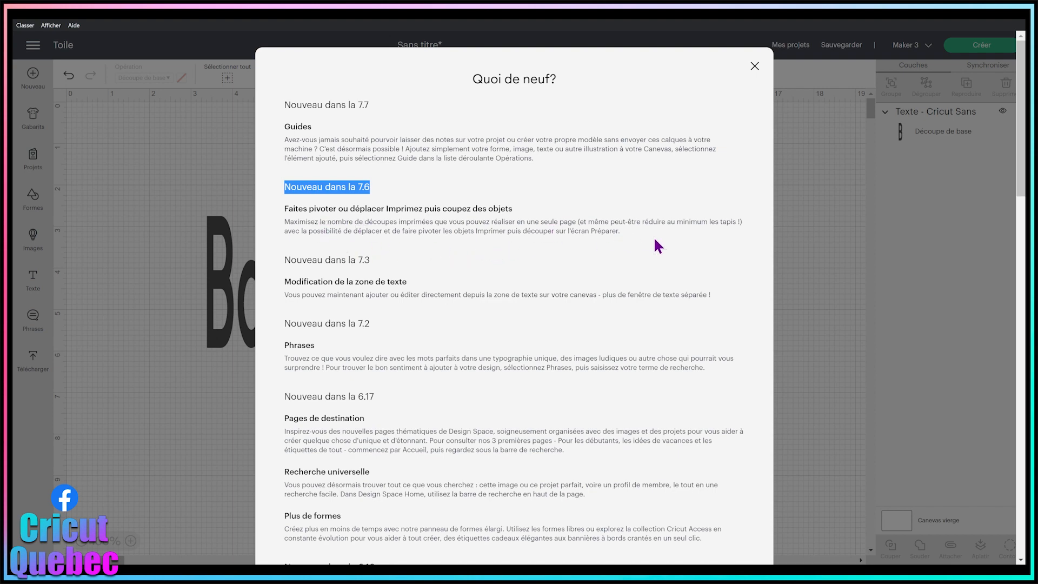
{"action": "left_click", "coordinate": [754, 67]}
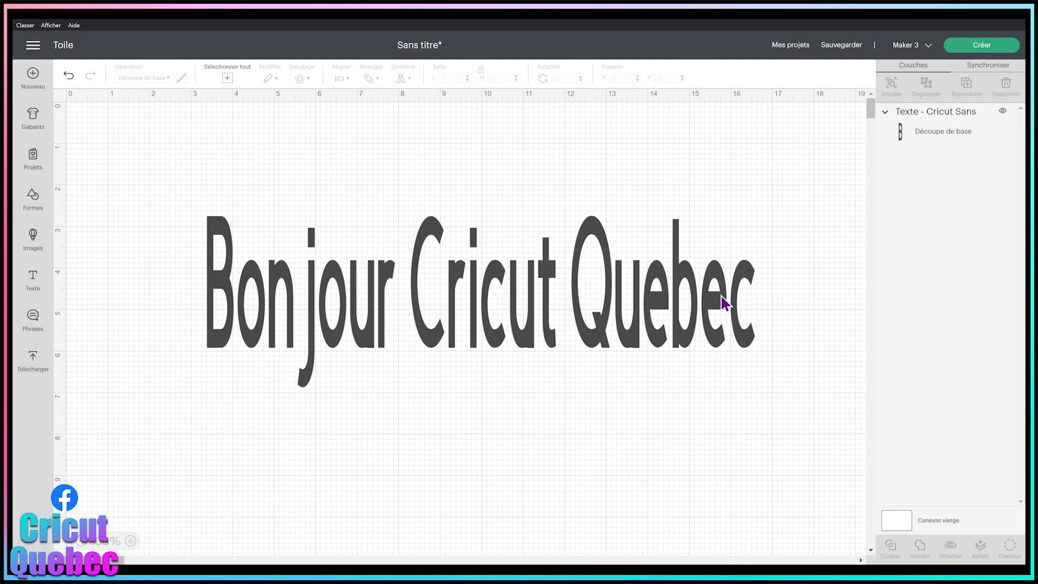
Step: Delete the stretched greeting text and filter the image library to the "Impression puis découpe" art type
{"action": "left_click", "coordinate": [382, 308]}
{"action": "key", "text": "Delete"}
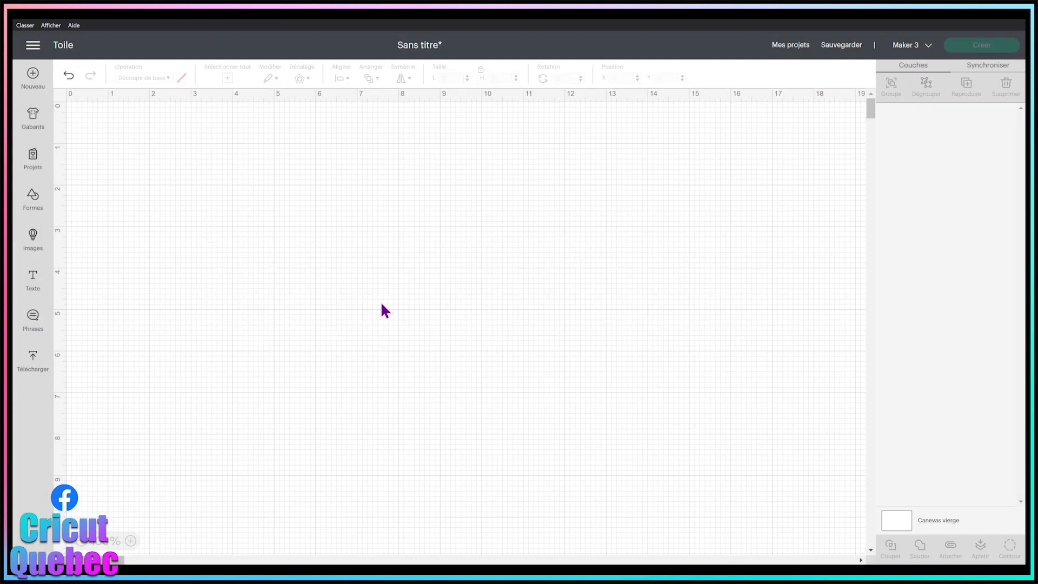
{"action": "left_click", "coordinate": [34, 250]}
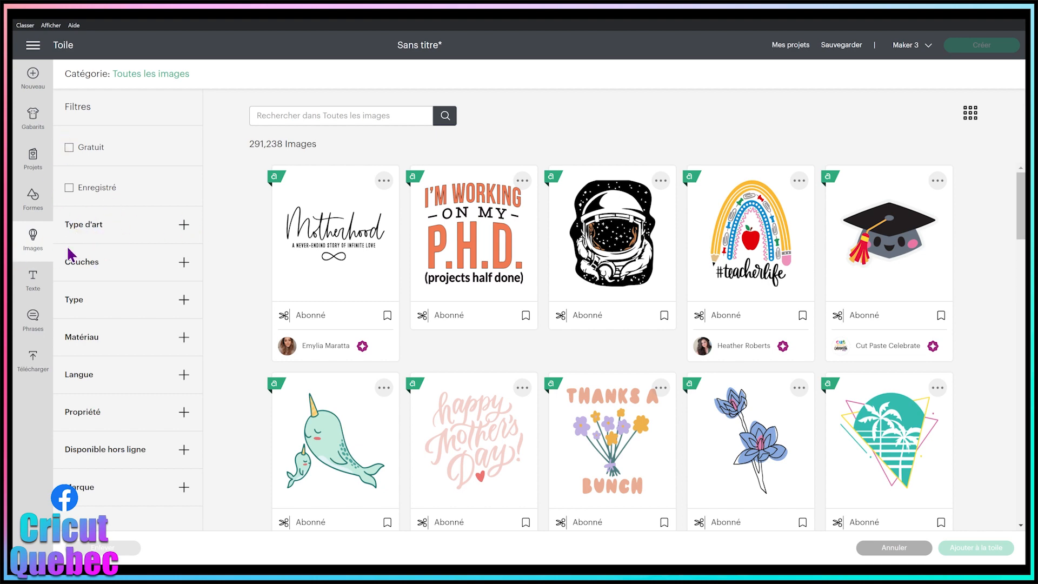
{"action": "left_click", "coordinate": [128, 225]}
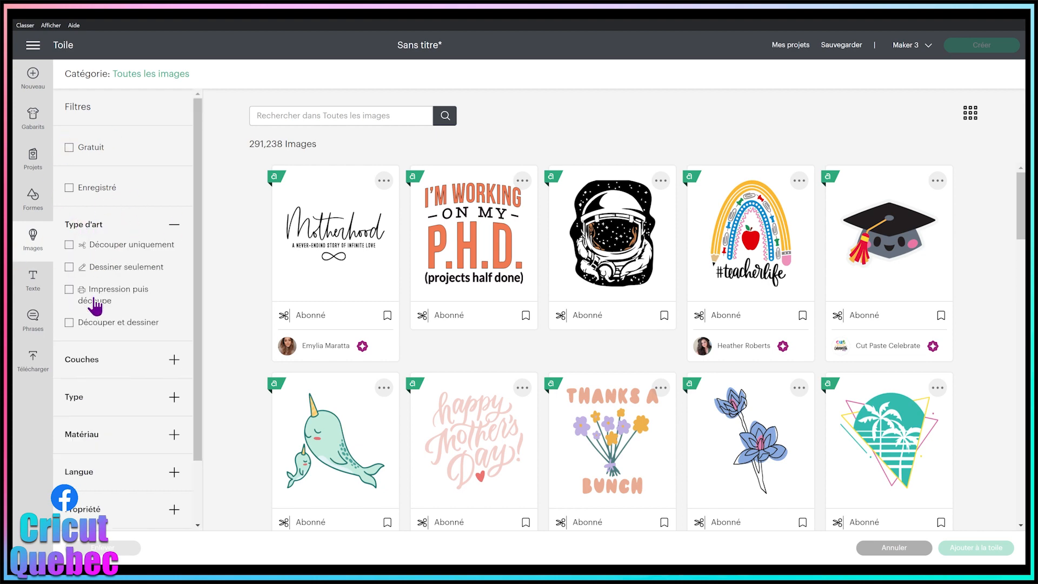
{"action": "left_click", "coordinate": [67, 292]}
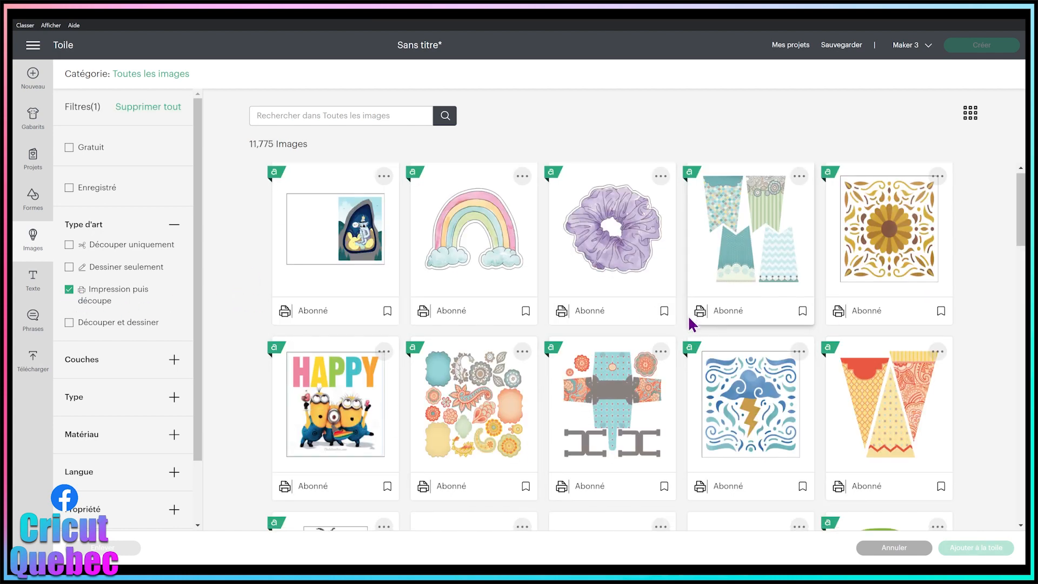
Step: Add the watercolor rainbow and purple scrunchie images to the canvas, and move them together so the rainbow sits at about X 4.9, Y 1.8
{"action": "scroll", "coordinate": [688, 322], "scroll_direction": "down", "scroll_amount": 8}
{"action": "scroll", "coordinate": [689, 320], "scroll_direction": "down", "scroll_amount": 8}
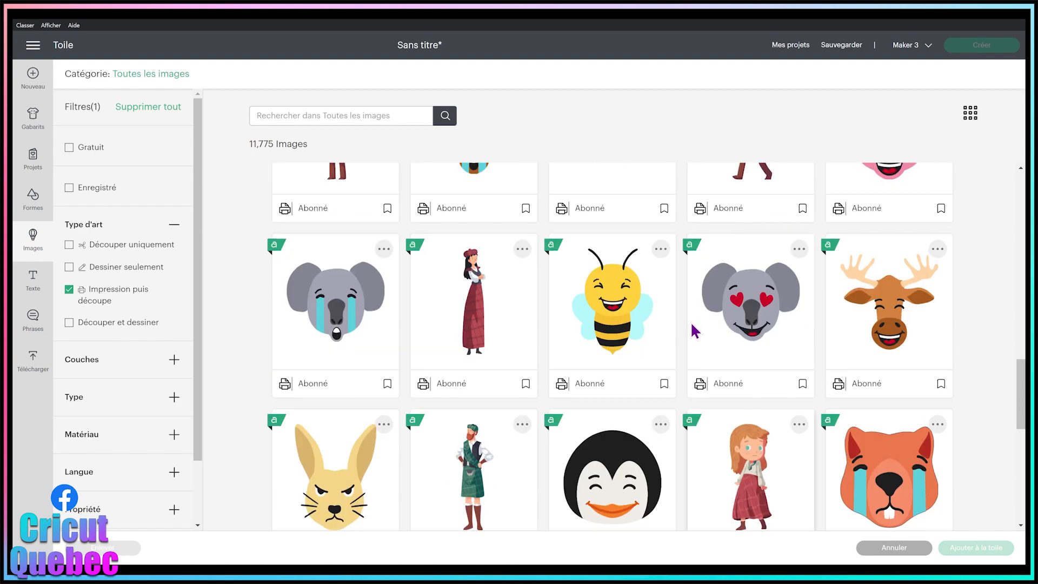
{"action": "scroll", "coordinate": [690, 321], "scroll_direction": "up", "scroll_amount": 15}
{"action": "scroll", "coordinate": [487, 265], "scroll_direction": "up", "scroll_amount": 3}
{"action": "left_click", "coordinate": [533, 250]}
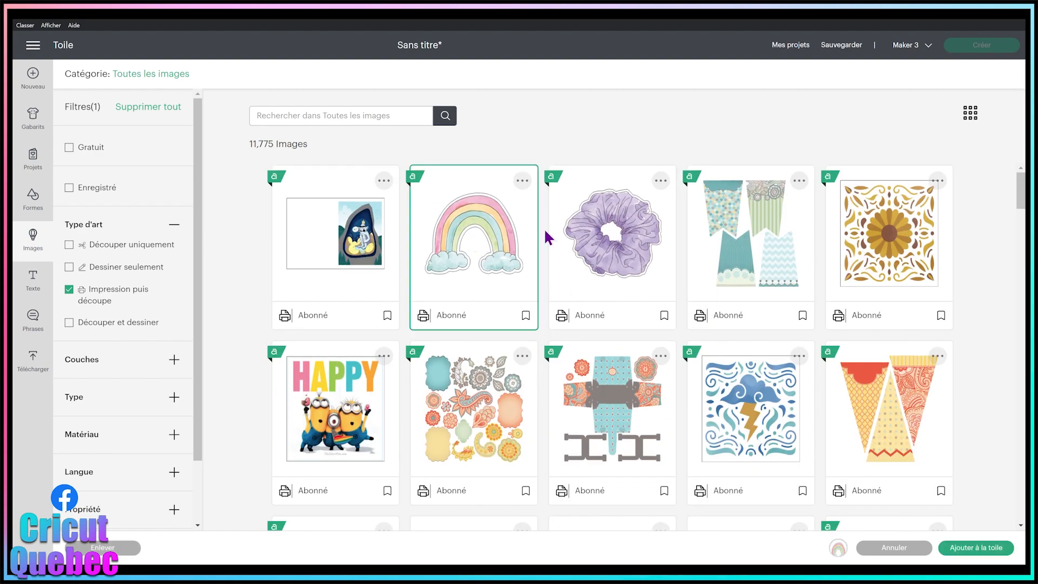
{"action": "left_click", "coordinate": [562, 246]}
{"action": "left_click", "coordinate": [1002, 549]}
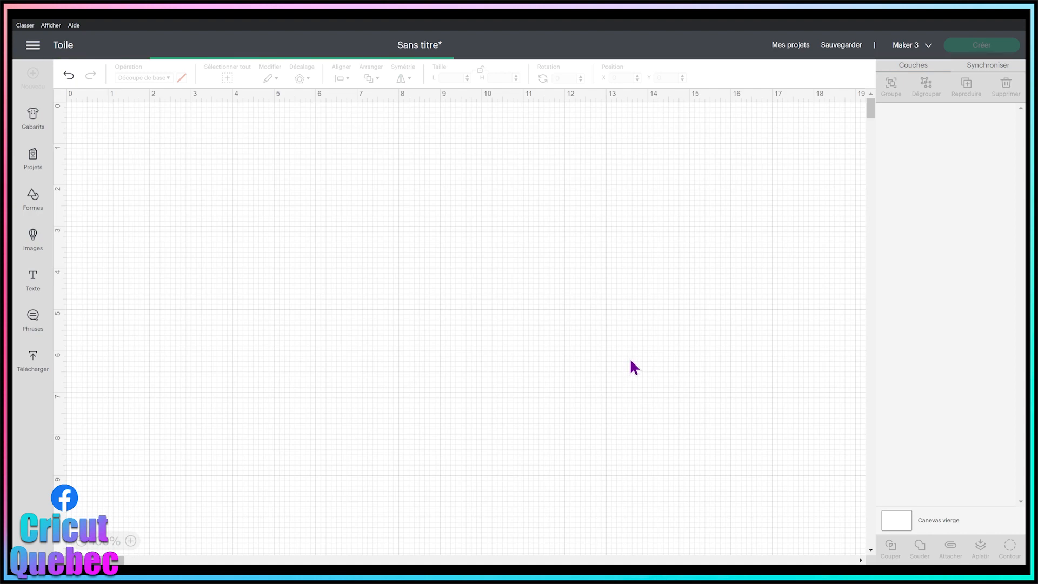
{"action": "left_click_drag", "start_coordinate": [163, 187], "coordinate": [444, 226]}
{"action": "left_click", "coordinate": [333, 295]}
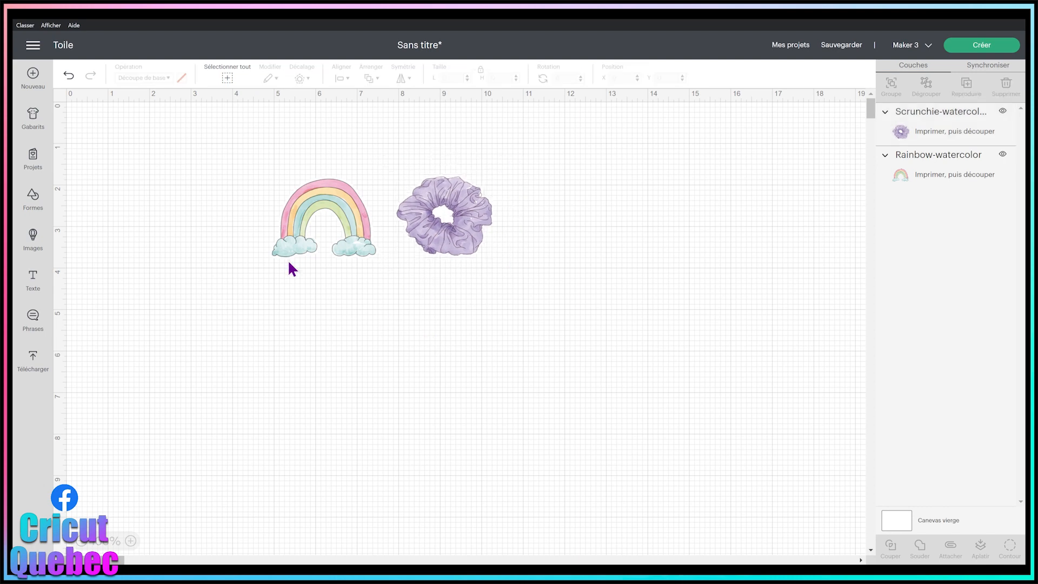
Step: Duplicate the rainbow image four times
{"action": "left_click", "coordinate": [295, 249]}
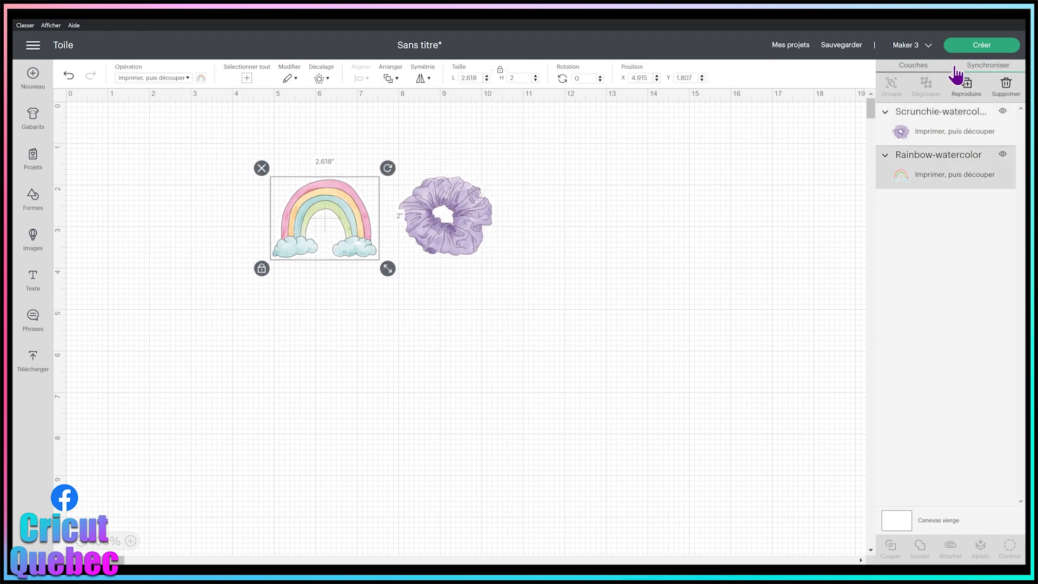
{"action": "left_click", "coordinate": [965, 90]}
{"action": "left_click", "coordinate": [964, 89]}
{"action": "left_click", "coordinate": [965, 90]}
{"action": "left_click", "coordinate": [965, 90]}
{"action": "left_click", "coordinate": [711, 303]}
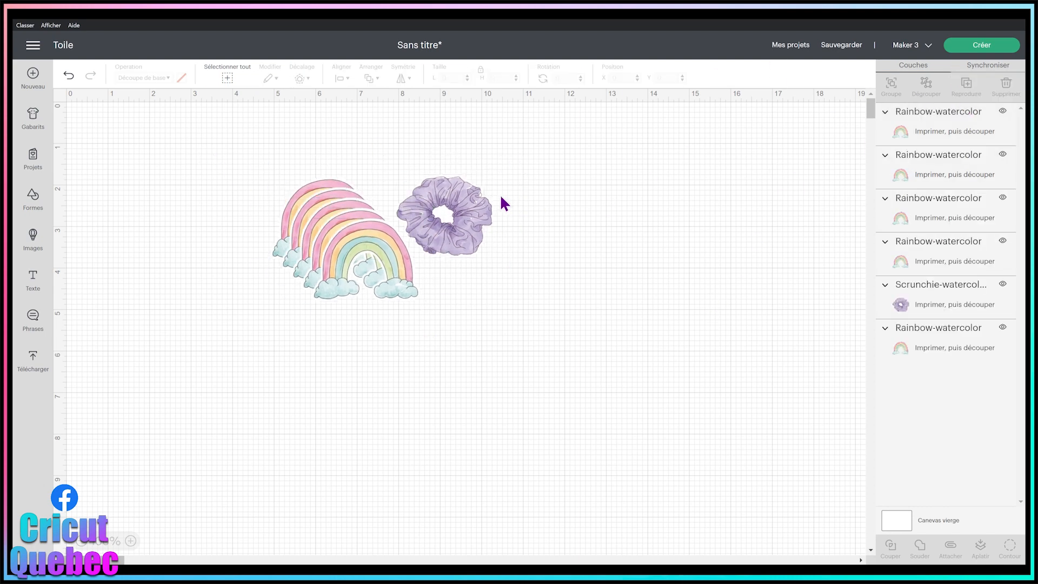
Step: Duplicate the purple scrunchie image four times
{"action": "left_click", "coordinate": [489, 208]}
{"action": "left_click", "coordinate": [965, 87]}
{"action": "left_click", "coordinate": [966, 87]}
{"action": "left_click", "coordinate": [966, 86]}
{"action": "left_click", "coordinate": [966, 86]}
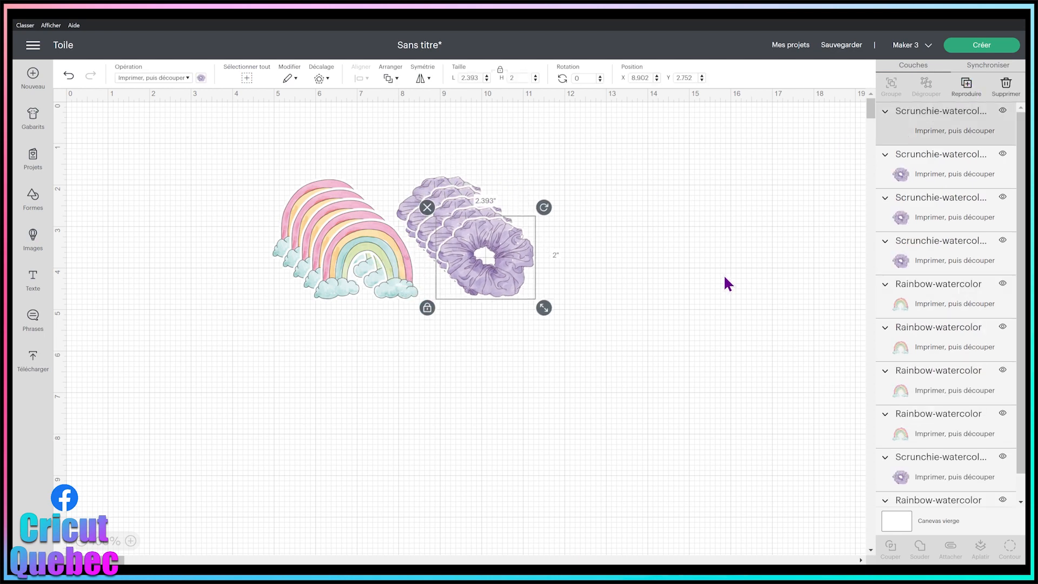
{"action": "left_click", "coordinate": [725, 283]}
Step: Start making the project and, on the first mat, spread the second column towards the print area's right edge and lower the bottom-left scrunchie
{"action": "left_click", "coordinate": [991, 45]}
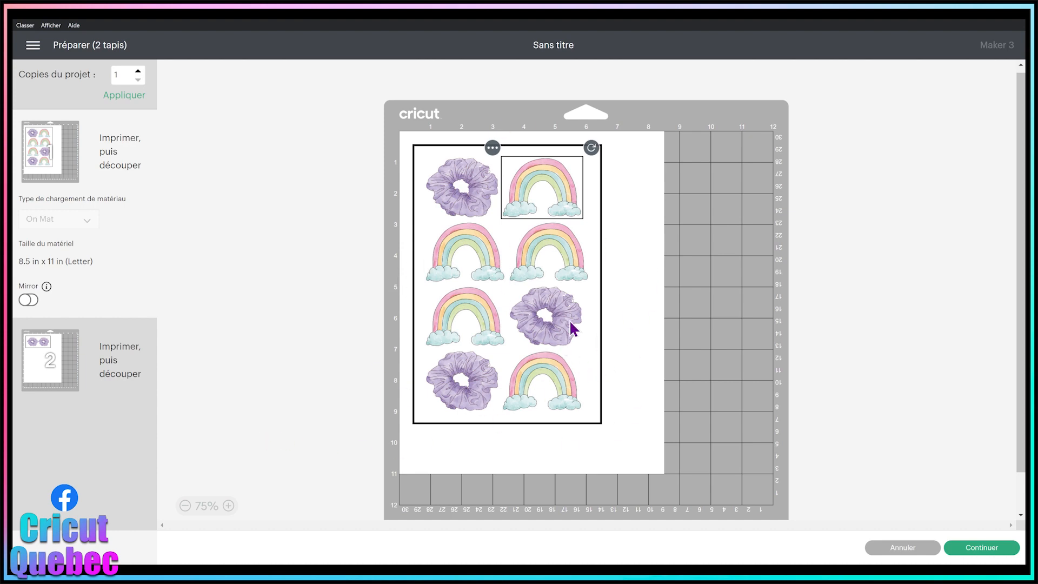
{"action": "left_click_drag", "start_coordinate": [534, 199], "coordinate": [587, 199]}
{"action": "left_click_drag", "start_coordinate": [565, 265], "coordinate": [607, 281]}
{"action": "left_click_drag", "start_coordinate": [546, 320], "coordinate": [599, 349]}
{"action": "left_click_drag", "start_coordinate": [546, 398], "coordinate": [598, 431]}
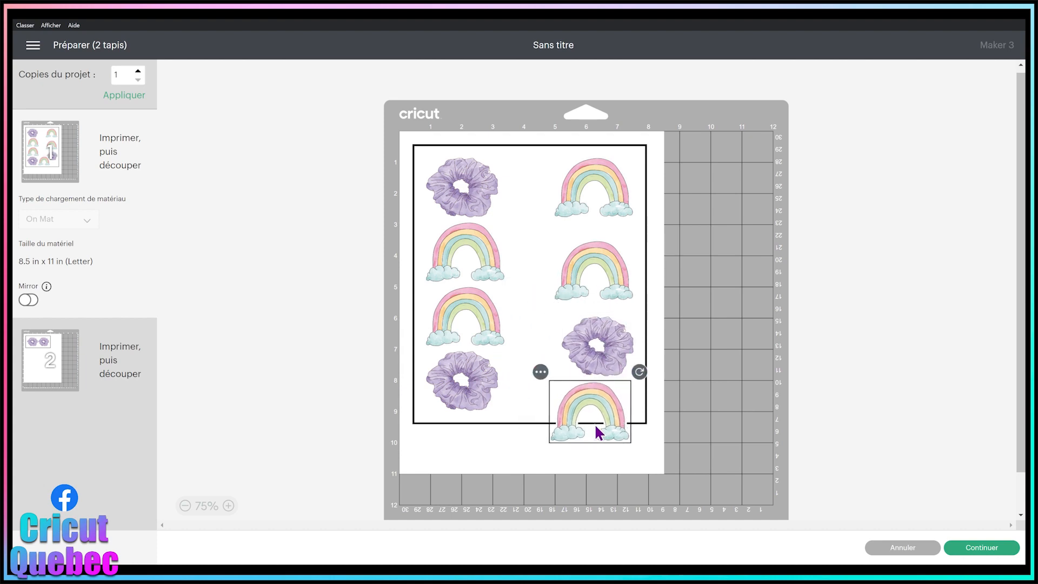
{"action": "left_click_drag", "start_coordinate": [442, 398], "coordinate": [439, 433]}
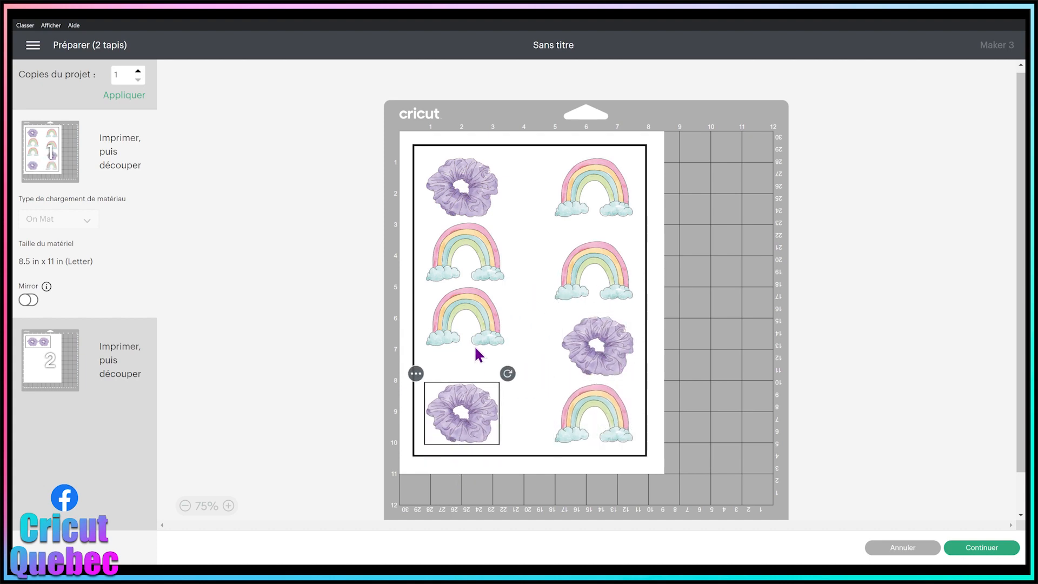
Step: Move the top-left scrunchie onto the second rainbow in the right column, and put the upper-left rainbow in the freed top-left corner
{"action": "left_click_drag", "start_coordinate": [487, 302], "coordinate": [488, 303]}
{"action": "left_click_drag", "start_coordinate": [502, 269], "coordinate": [512, 245]}
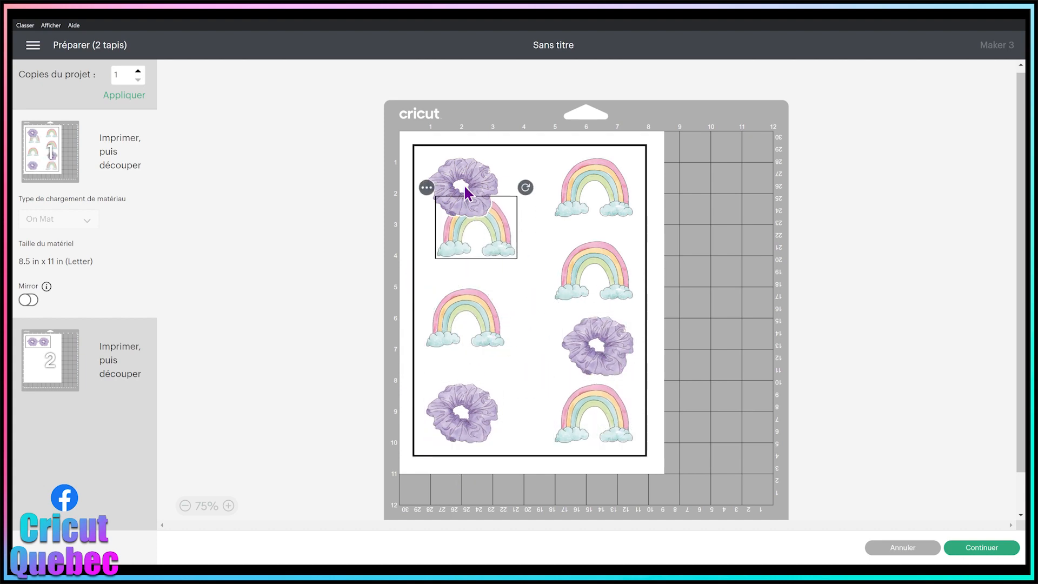
{"action": "left_click_drag", "start_coordinate": [465, 186], "coordinate": [471, 266]}
{"action": "left_click_drag", "start_coordinate": [462, 200], "coordinate": [598, 271]}
{"action": "left_click_drag", "start_coordinate": [472, 252], "coordinate": [469, 172]}
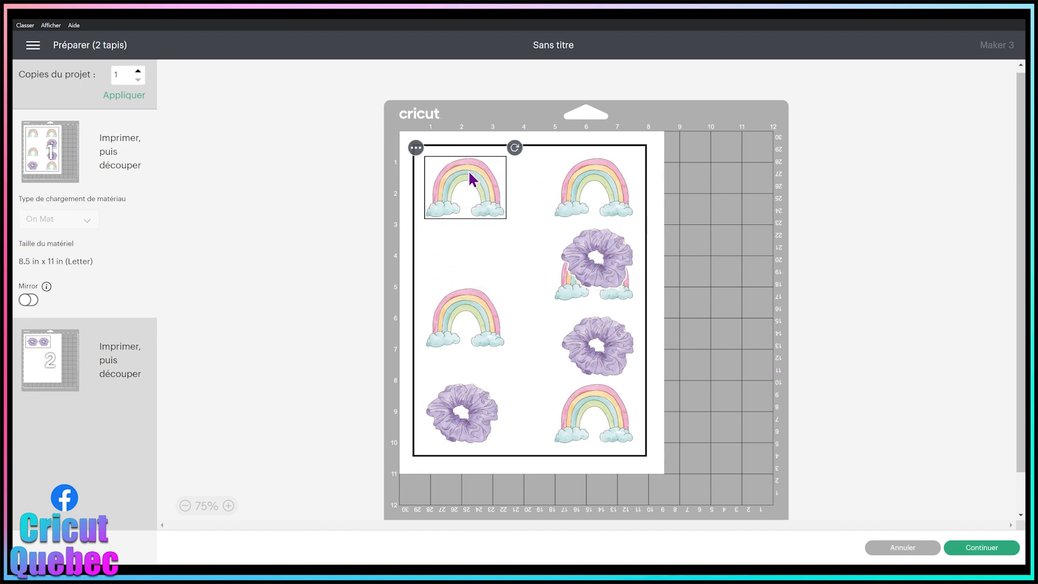
Step: Rotate the top-left rainbow a quarter turn clockwise and the one below it a quarter turn counterclockwise, placing the second directly beneath the first
{"action": "left_click_drag", "start_coordinate": [517, 147], "coordinate": [411, 157]}
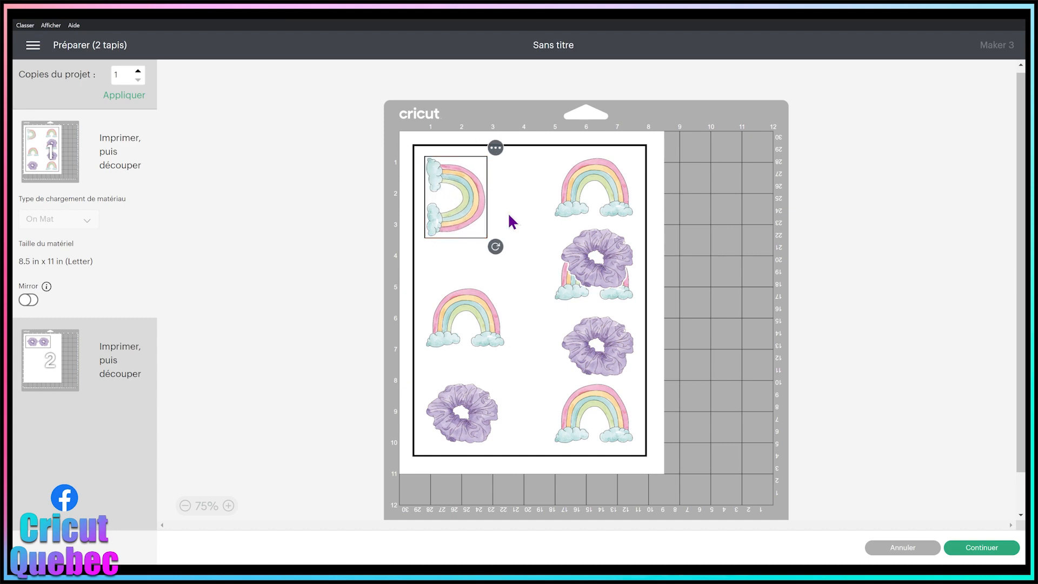
{"action": "left_click", "coordinate": [484, 308]}
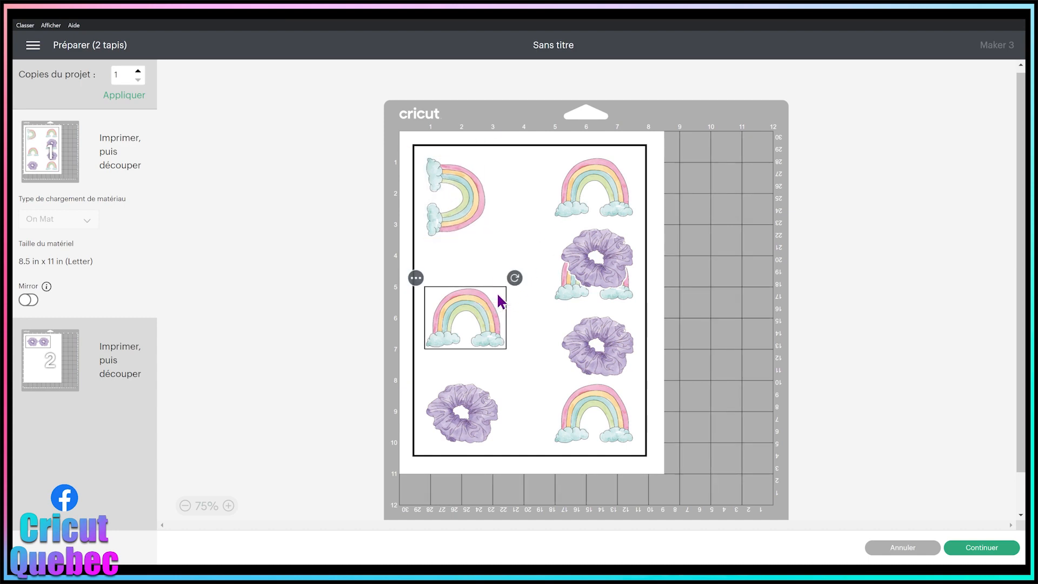
{"action": "left_click_drag", "start_coordinate": [513, 278], "coordinate": [397, 222]}
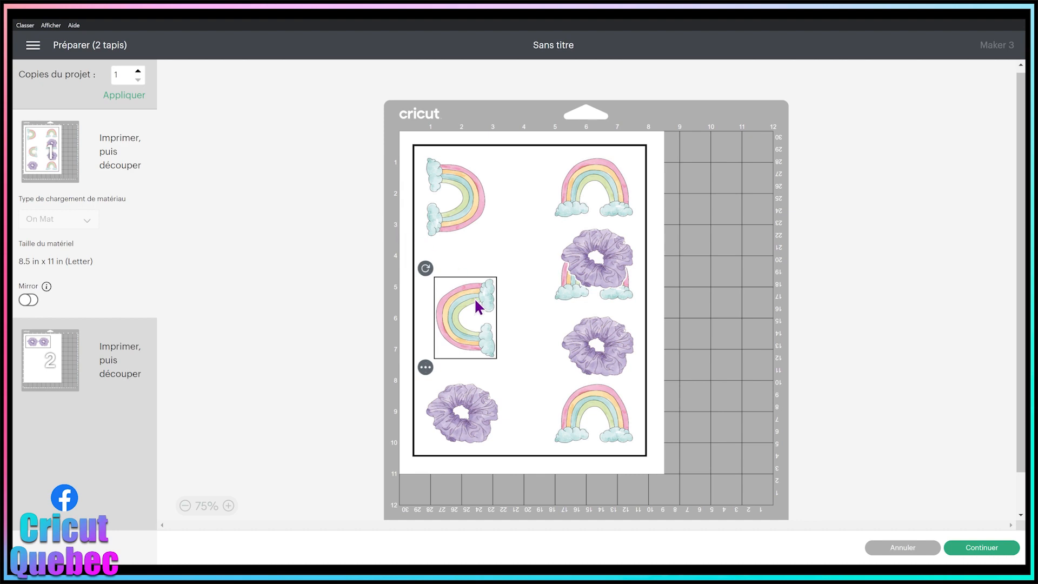
{"action": "left_click_drag", "start_coordinate": [475, 297], "coordinate": [401, 257]}
Step: Rotate the top-right rainbow a quarter turn clockwise and place it beside the first, and move the overlapping scrunchie into the top-right corner
{"action": "left_click", "coordinate": [604, 170]}
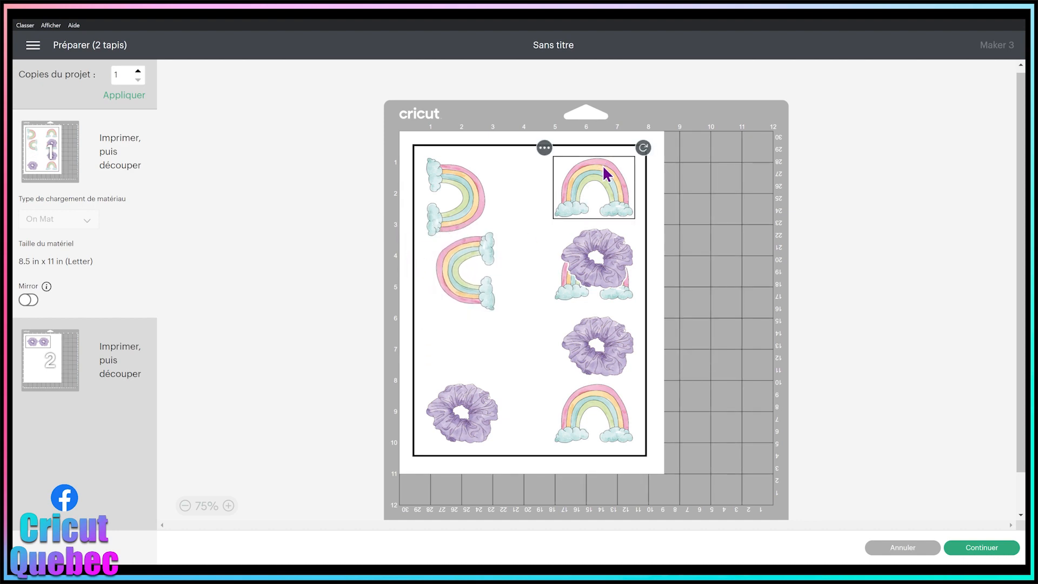
{"action": "left_click_drag", "start_coordinate": [642, 152], "coordinate": [627, 224]}
{"action": "left_click_drag", "start_coordinate": [589, 189], "coordinate": [528, 179]}
{"action": "left_click_drag", "start_coordinate": [600, 257], "coordinate": [611, 187]}
Step: Rotate the second-row right rainbow to match its left neighbour and place it alongside, and move the lower scrunchie beneath the top-right one
{"action": "left_click", "coordinate": [619, 262]}
{"action": "left_click_drag", "start_coordinate": [642, 229], "coordinate": [560, 304]}
{"action": "left_click", "coordinate": [616, 221]}
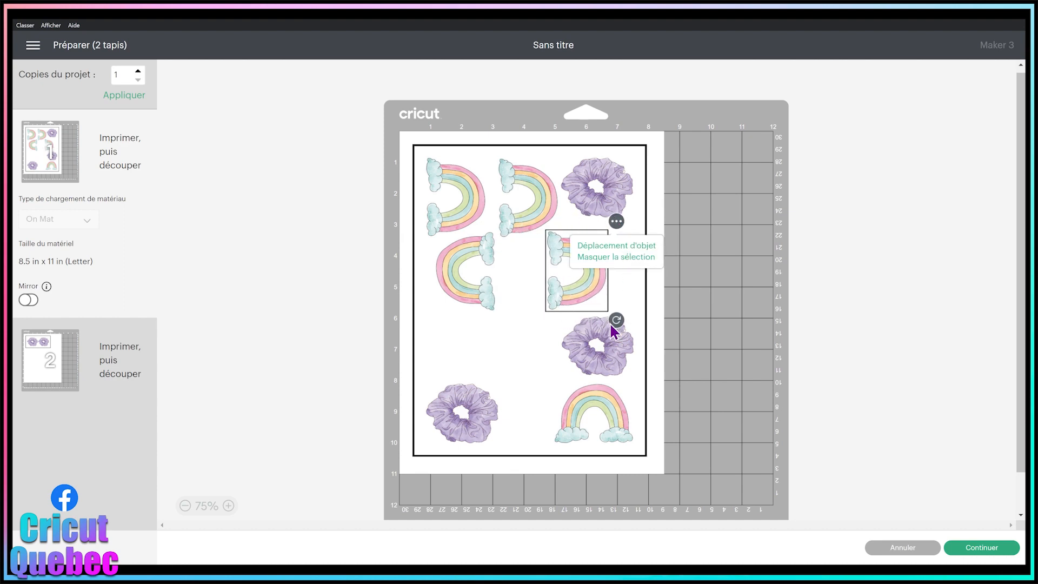
{"action": "left_click_drag", "start_coordinate": [617, 319], "coordinate": [569, 327]}
{"action": "left_click_drag", "start_coordinate": [569, 320], "coordinate": [525, 225]}
{"action": "left_click", "coordinate": [551, 274]}
{"action": "left_click_drag", "start_coordinate": [561, 275], "coordinate": [521, 258]}
{"action": "left_click_drag", "start_coordinate": [610, 331], "coordinate": [650, 244]}
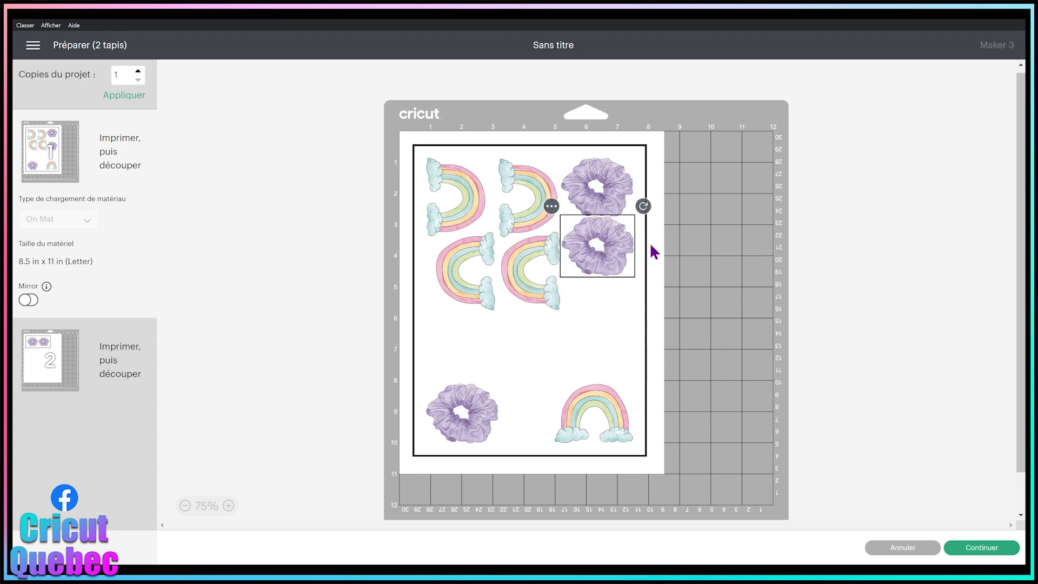
Step: Transfer the left scrunchie from the second mat to the first, and place it beneath the second-row left rainbow
{"action": "left_click", "coordinate": [86, 372]}
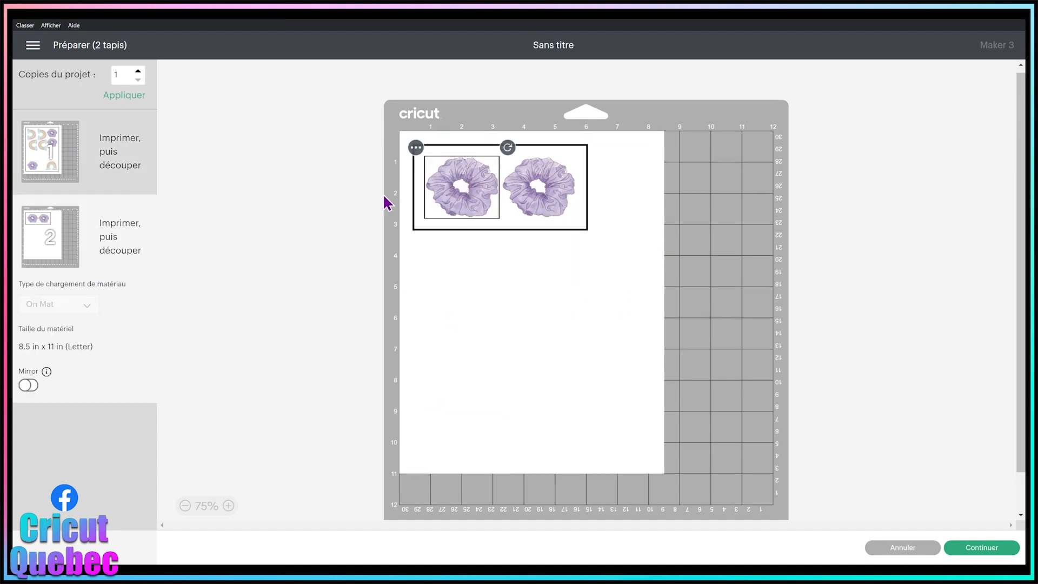
{"action": "left_click", "coordinate": [415, 148]}
{"action": "left_click", "coordinate": [425, 172]}
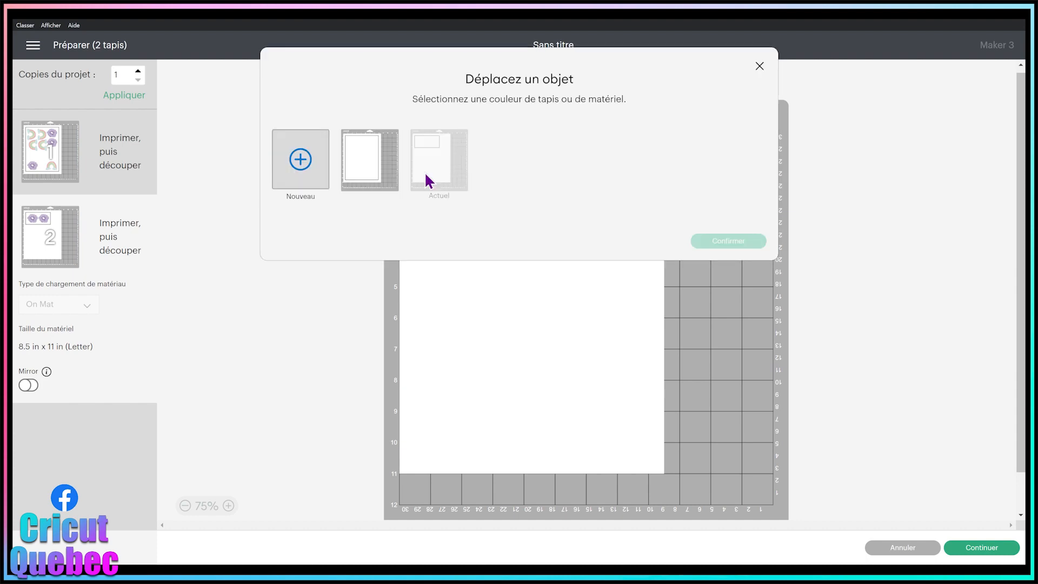
{"action": "left_click", "coordinate": [359, 168]}
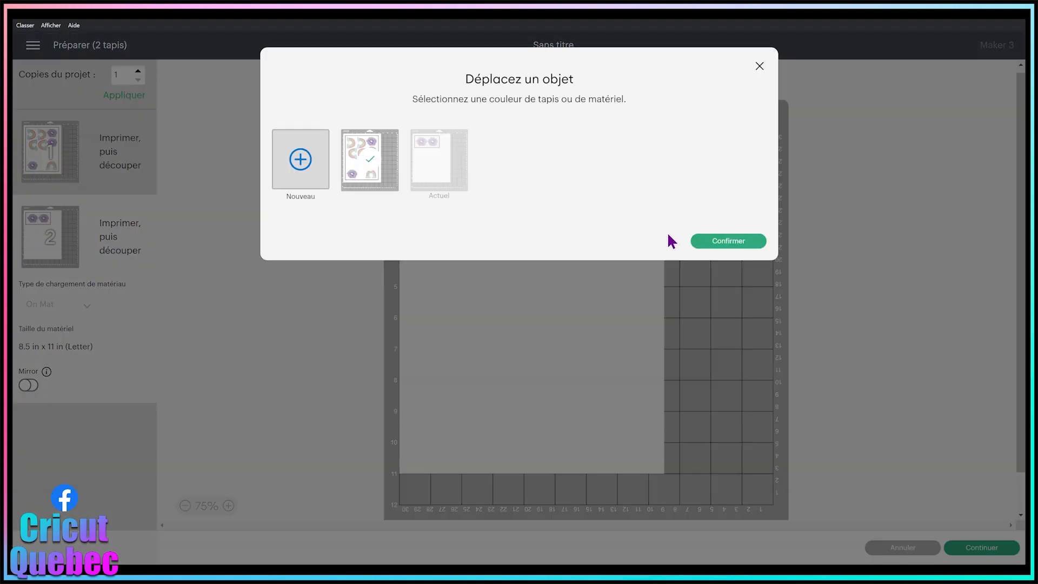
{"action": "left_click", "coordinate": [729, 241]}
{"action": "left_click_drag", "start_coordinate": [458, 180], "coordinate": [432, 335]}
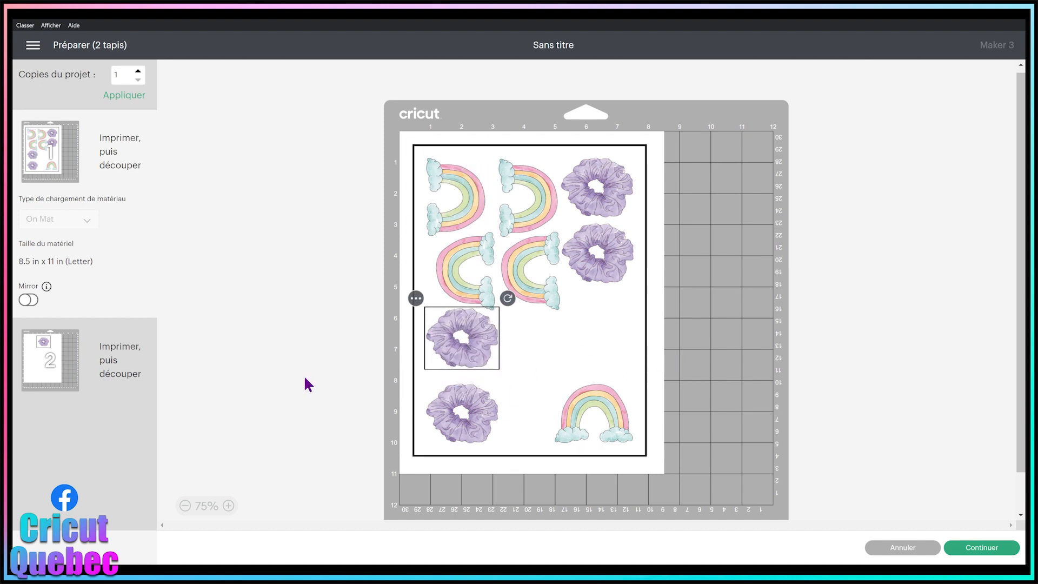
Step: Transfer the remaining scrunchie from the second mat to the first mat
{"action": "left_click", "coordinate": [80, 356]}
{"action": "left_click", "coordinate": [492, 148]}
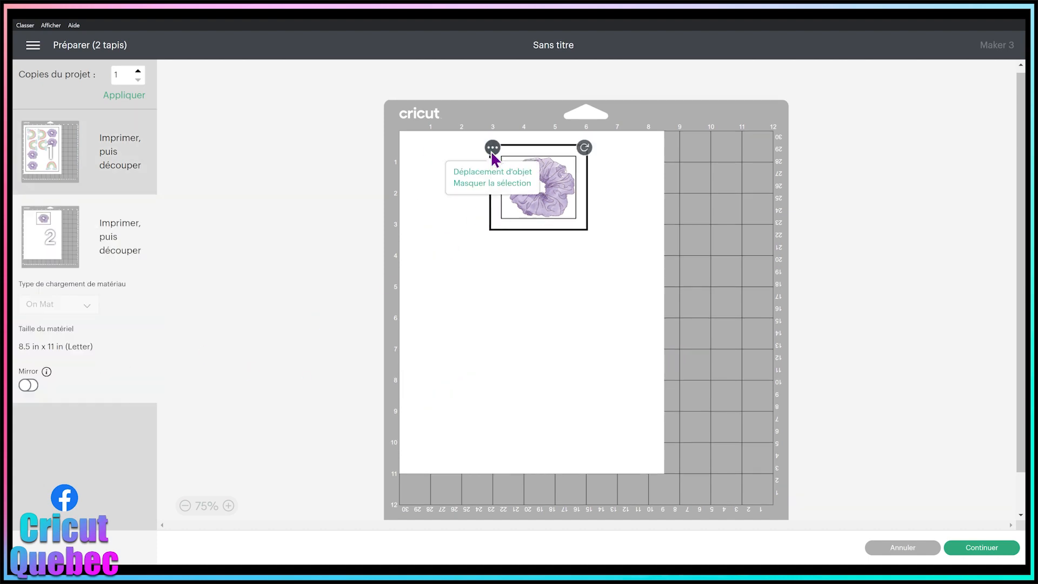
{"action": "left_click", "coordinate": [468, 173]}
{"action": "left_click", "coordinate": [385, 170]}
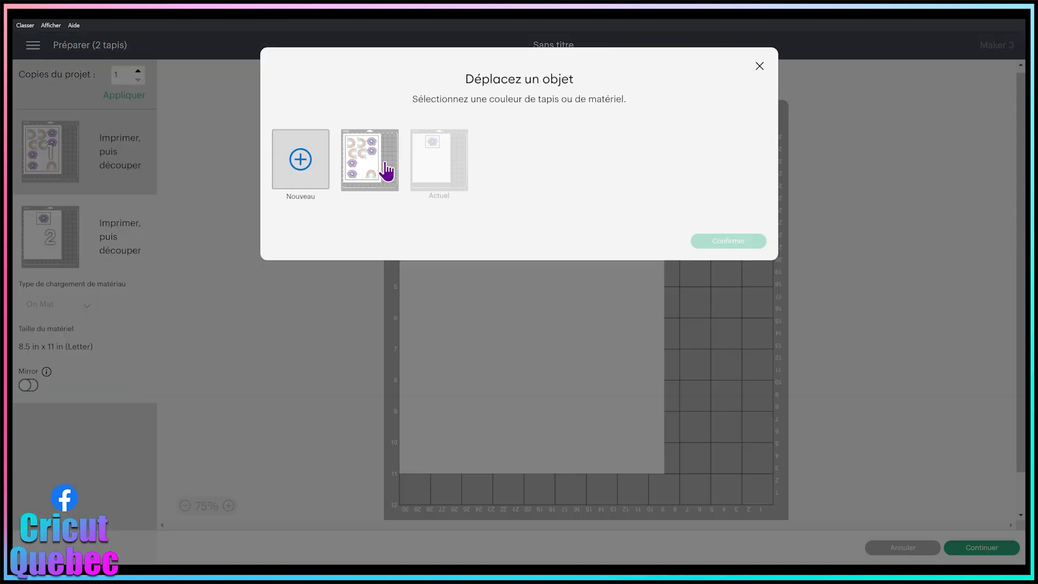
{"action": "left_click", "coordinate": [723, 241]}
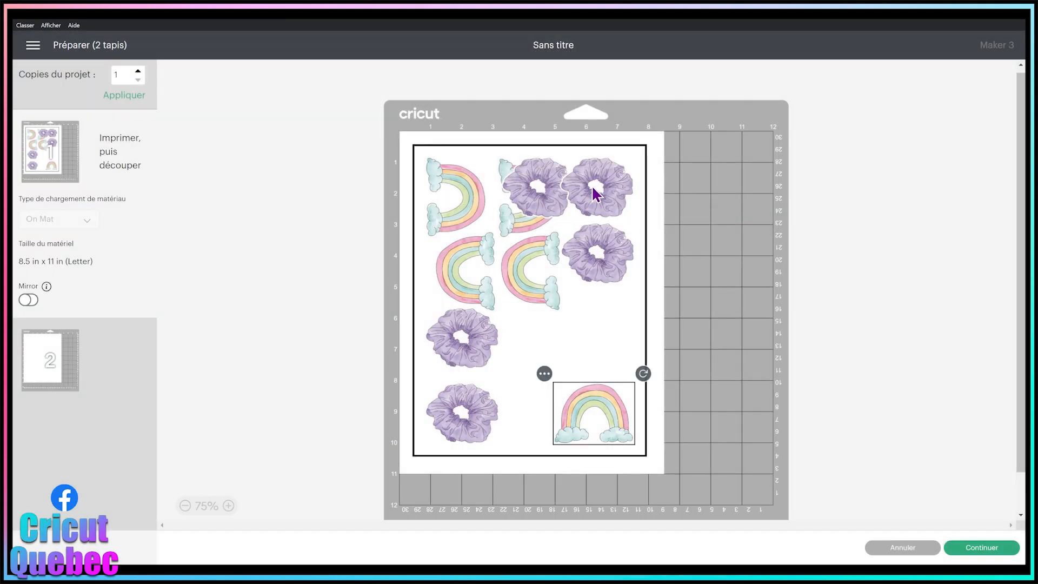
Step: Stack four scrunchies down the mat's right column and move the upright rainbow beneath the second-row left rainbow, above the remaining scrunchie
{"action": "left_click_drag", "start_coordinate": [527, 194], "coordinate": [583, 323]}
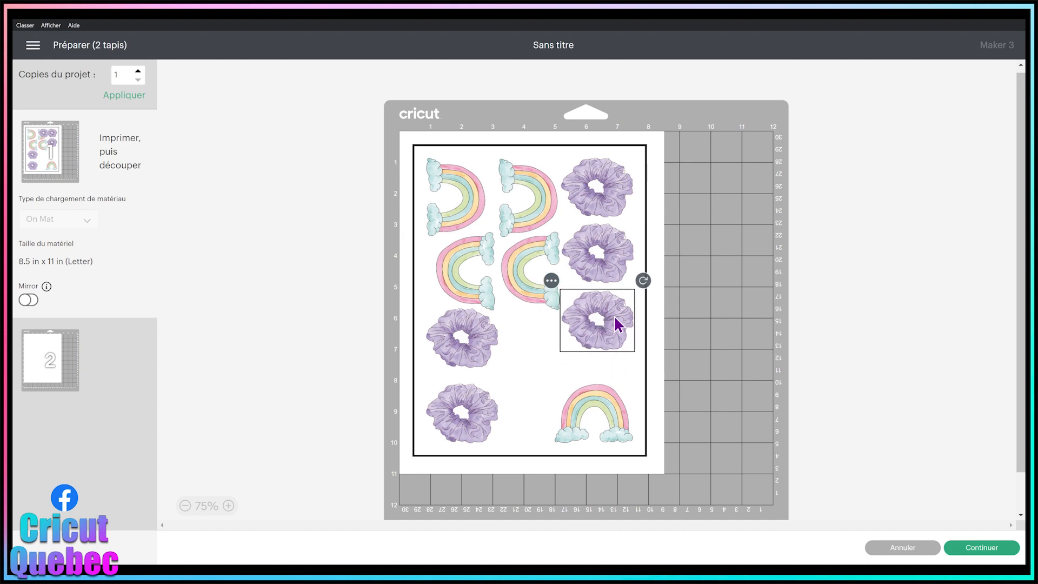
{"action": "left_click_drag", "start_coordinate": [580, 384], "coordinate": [476, 400]}
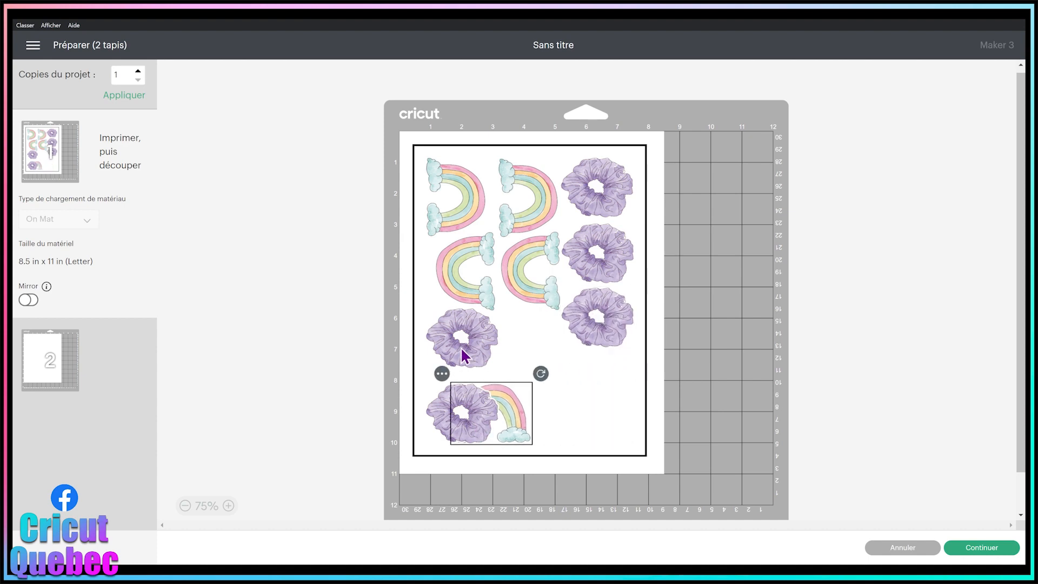
{"action": "left_click_drag", "start_coordinate": [461, 355], "coordinate": [640, 402]}
{"action": "left_click_drag", "start_coordinate": [489, 415], "coordinate": [432, 333]}
{"action": "left_click_drag", "start_coordinate": [523, 408], "coordinate": [435, 416]}
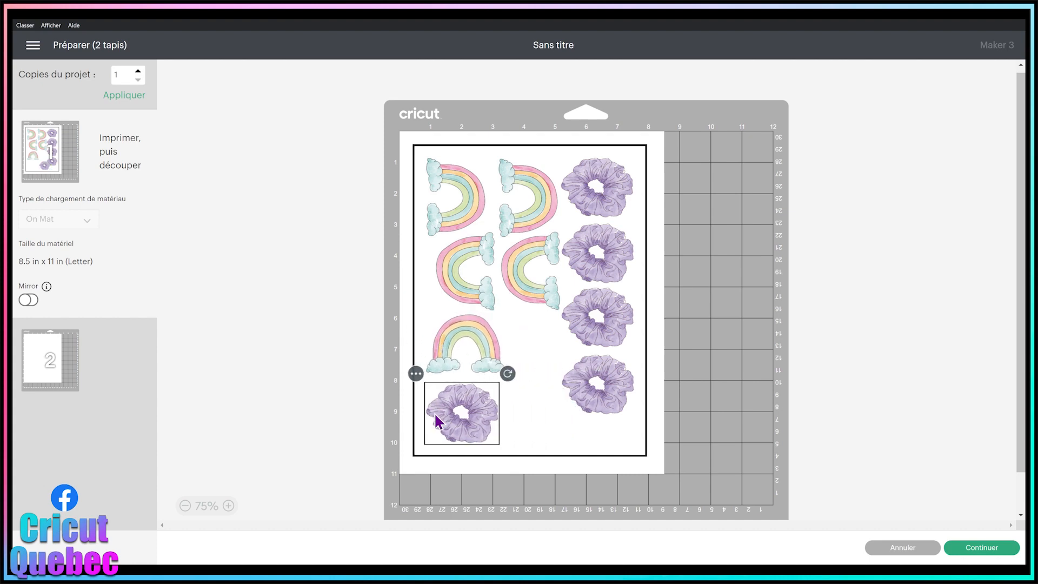
Step: Place two scrunchies side by side in the bottom row and another beside the upright rainbow, and leave mat preparation for the canvas
{"action": "left_click_drag", "start_coordinate": [606, 404], "coordinate": [552, 384]}
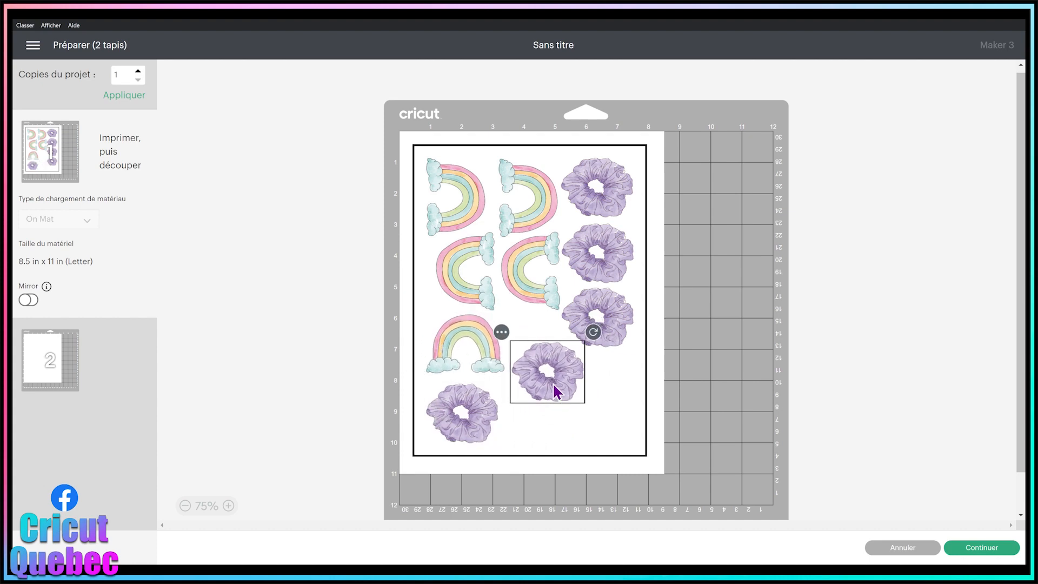
{"action": "left_click", "coordinate": [652, 390]}
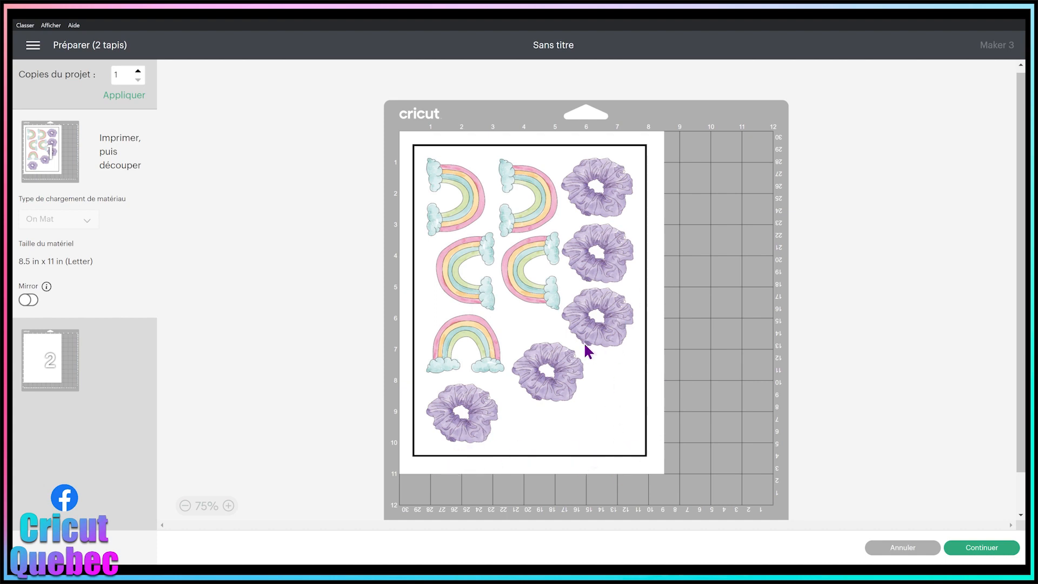
{"action": "left_click_drag", "start_coordinate": [541, 376], "coordinate": [589, 416]}
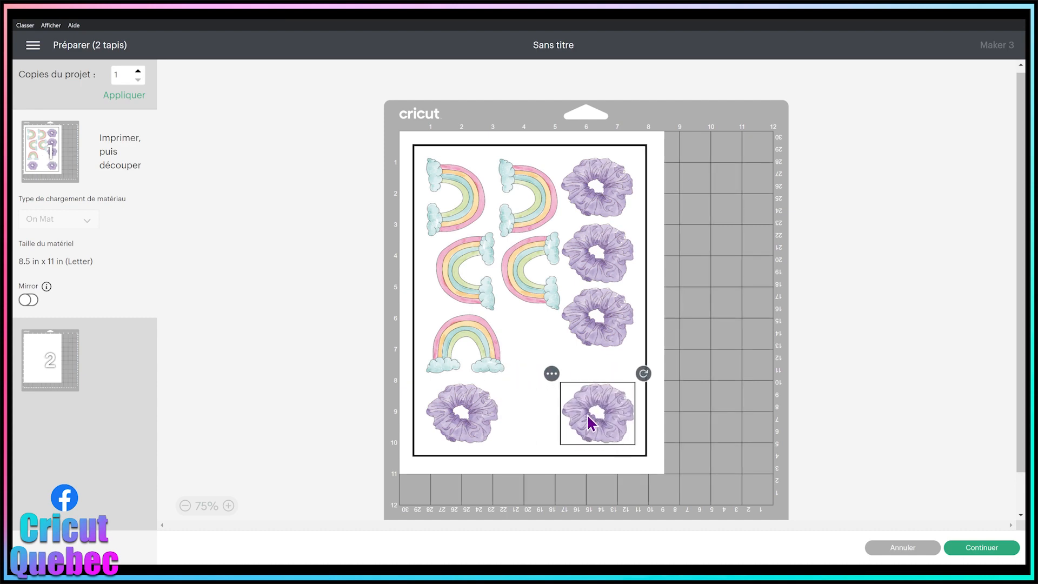
{"action": "left_click_drag", "start_coordinate": [455, 407], "coordinate": [446, 412]}
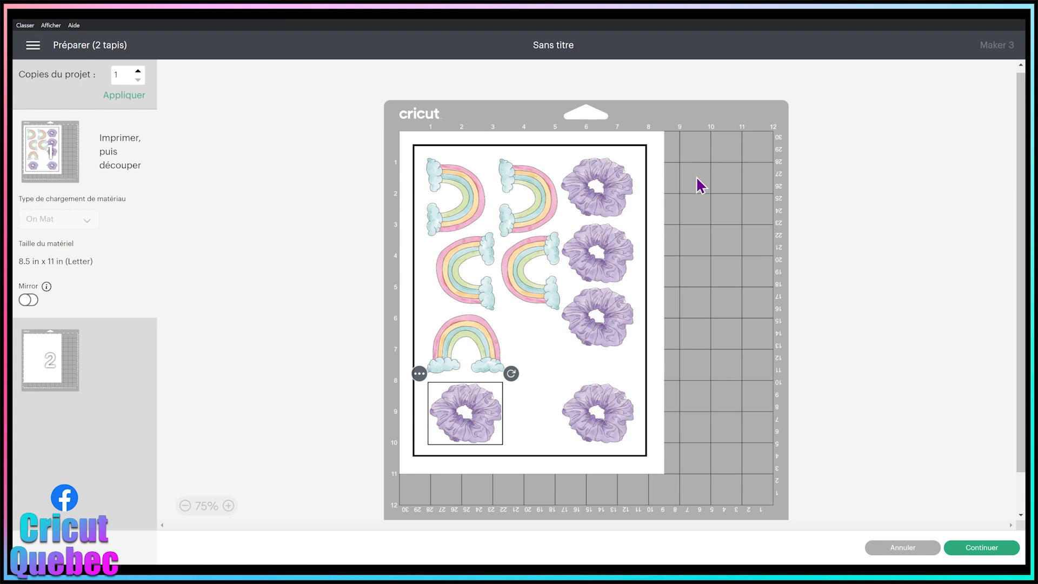
{"action": "left_click_drag", "start_coordinate": [606, 425], "coordinate": [551, 433]}
{"action": "left_click_drag", "start_coordinate": [588, 337], "coordinate": [532, 366]}
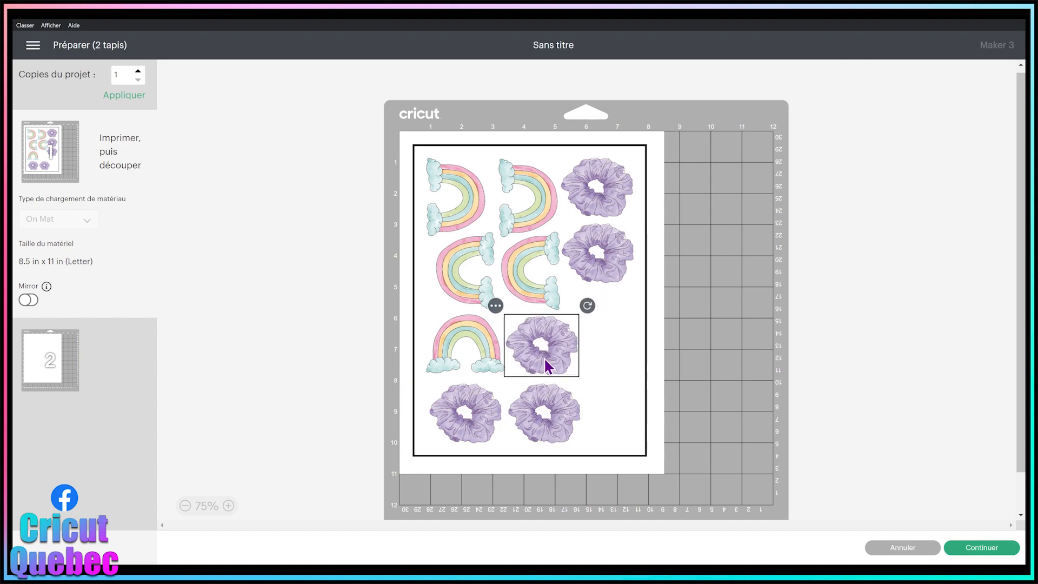
{"action": "left_click", "coordinate": [93, 375]}
{"action": "left_click", "coordinate": [132, 164]}
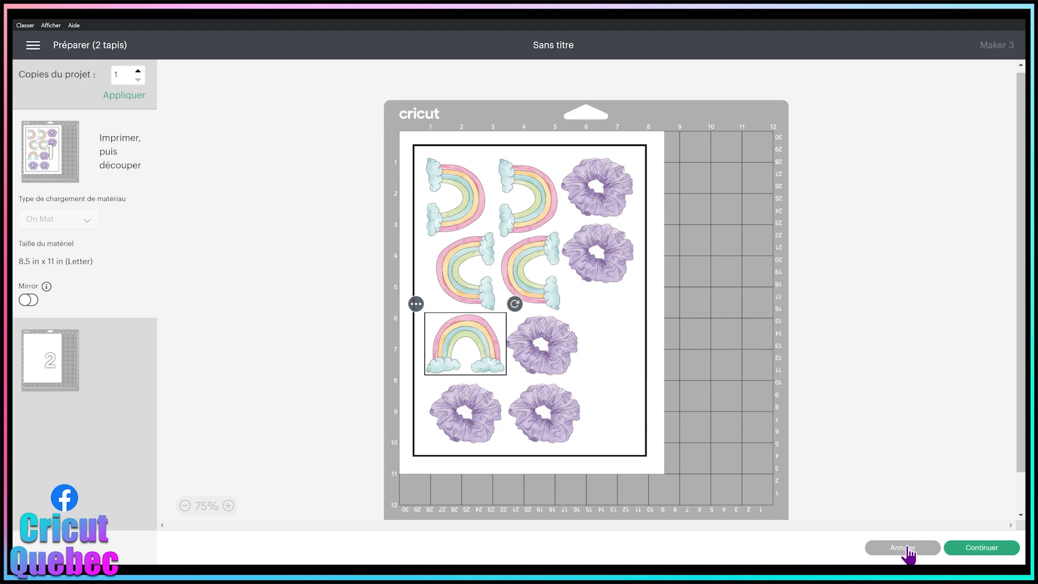
{"action": "left_click", "coordinate": [908, 547]}
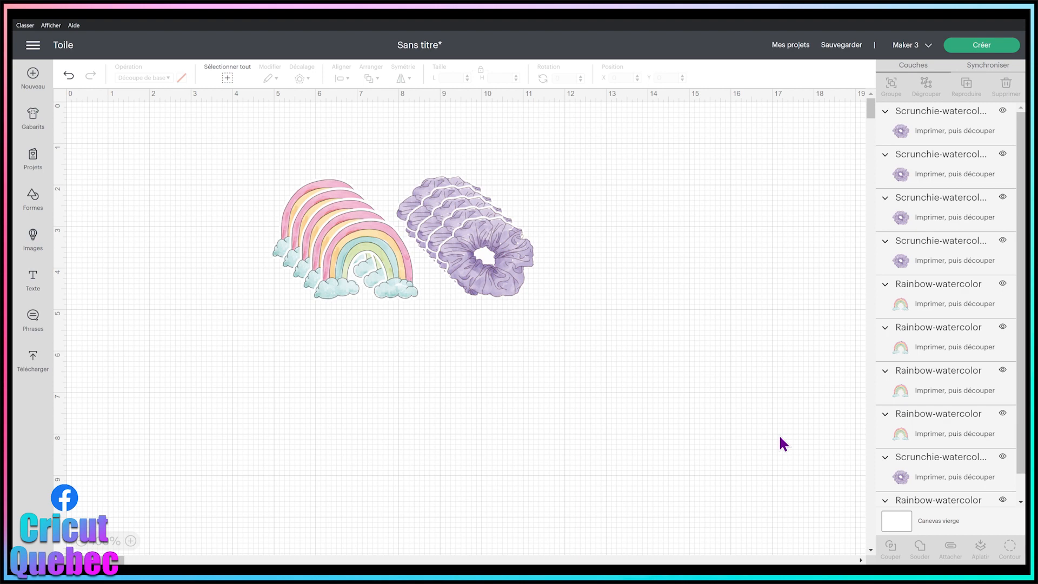
Step: Read the "Guides" entry for version 7.7 in the "Quoi de neuf?" notes, and close them
{"action": "left_click", "coordinate": [33, 45]}
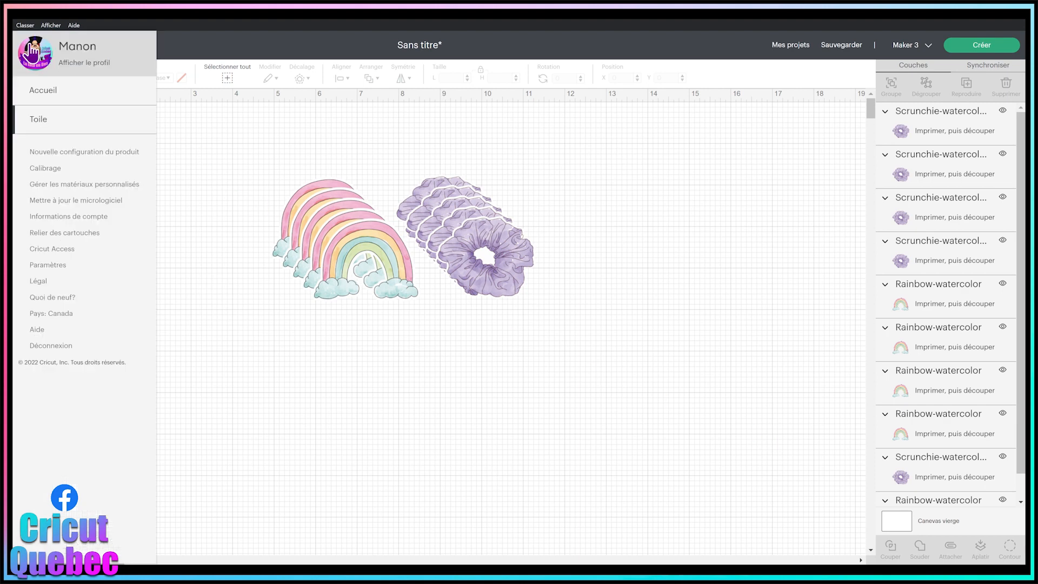
{"action": "left_click", "coordinate": [32, 298]}
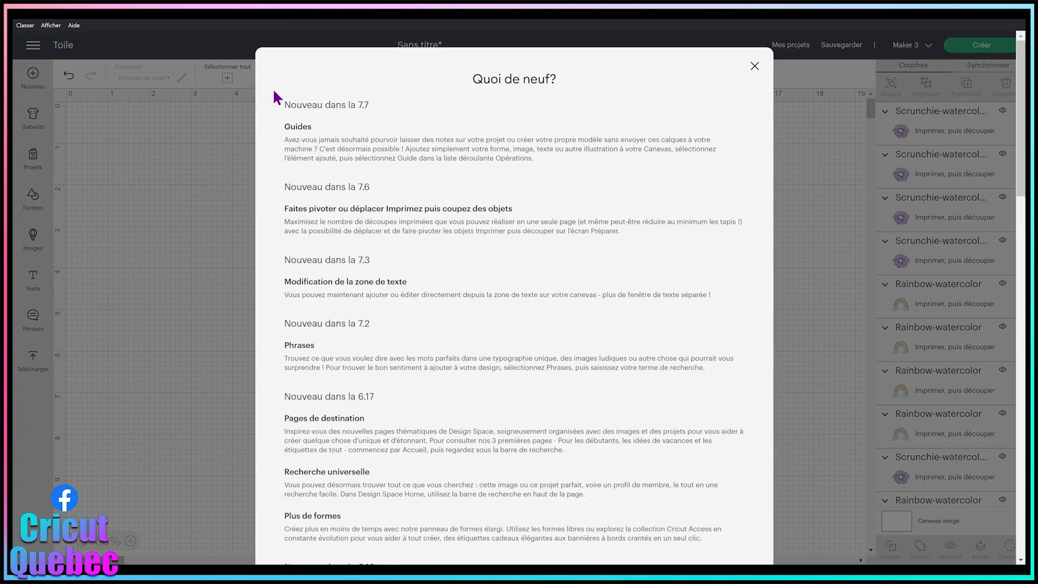
{"action": "left_click_drag", "start_coordinate": [286, 104], "coordinate": [608, 164]}
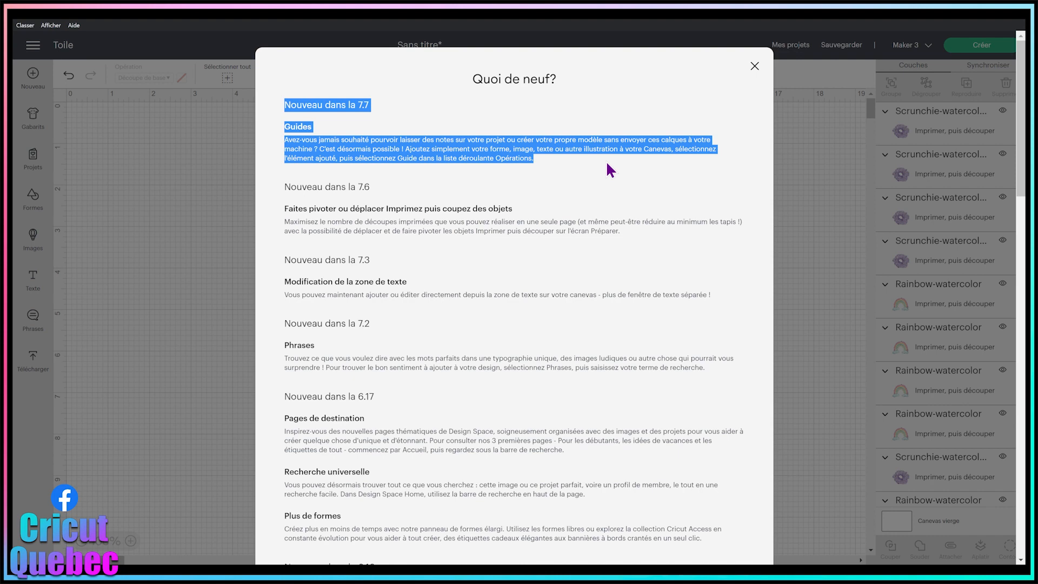
{"action": "left_click", "coordinate": [567, 179]}
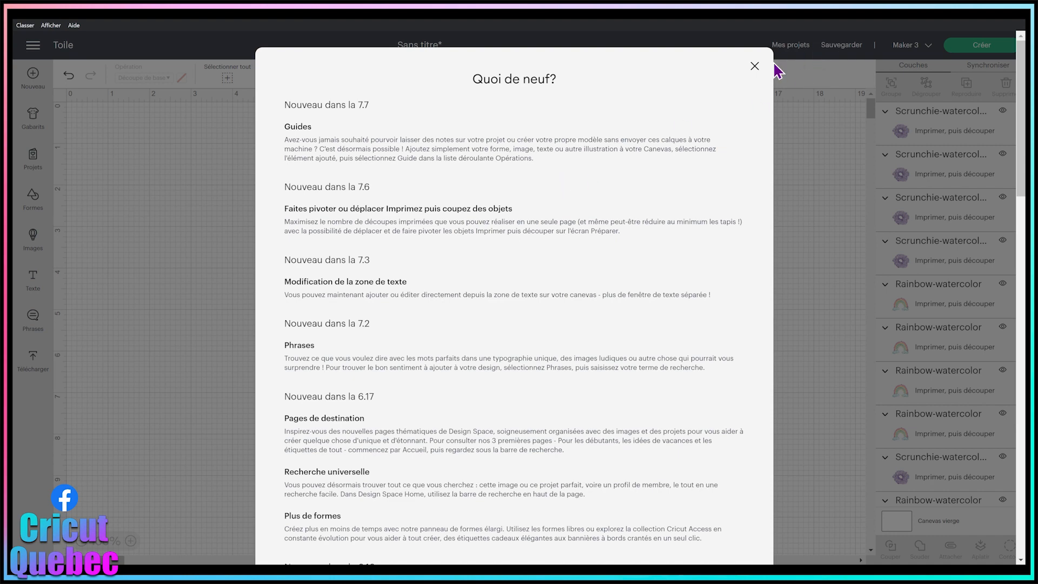
{"action": "left_click", "coordinate": [754, 65]}
Step: Delete all the rainbows and scrunchies from the canvas
{"action": "left_click_drag", "start_coordinate": [380, 270], "coordinate": [447, 382]}
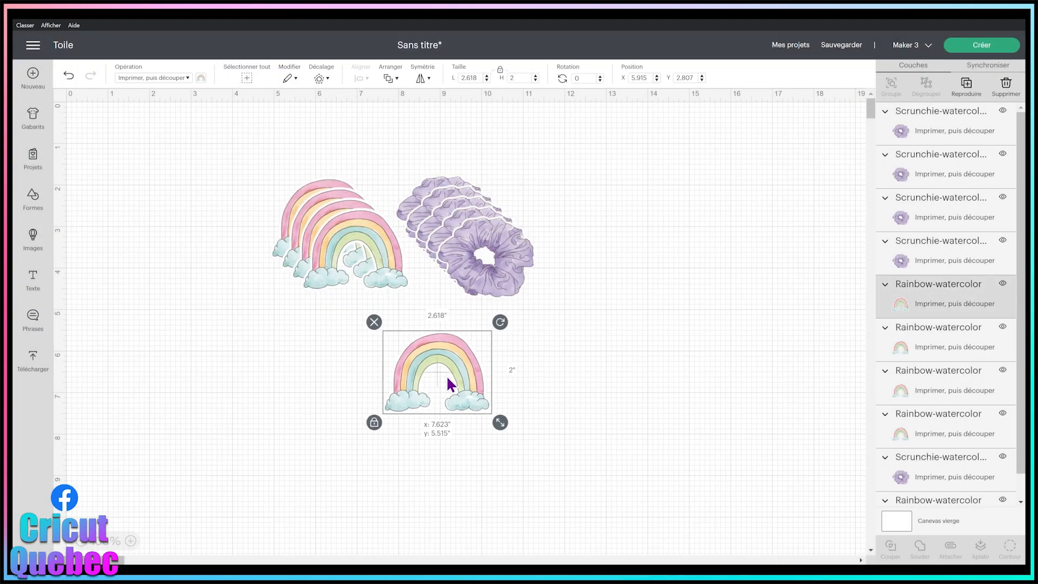
{"action": "left_click", "coordinate": [335, 229]}
{"action": "left_click_drag", "start_coordinate": [179, 132], "coordinate": [657, 475]}
{"action": "key", "text": "Delete"}
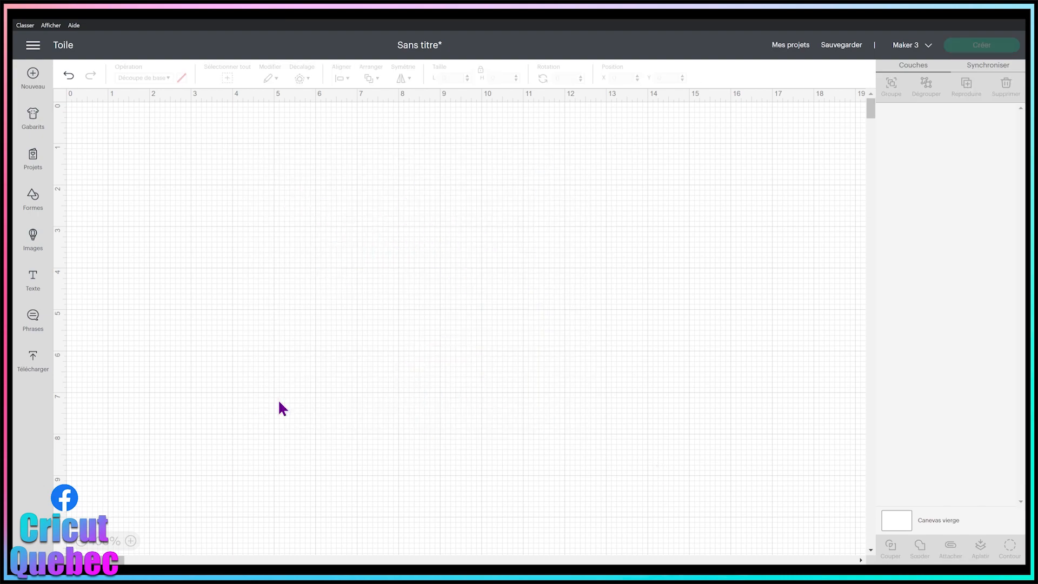
Step: Insert a free square shape and move it to the upper middle of the canvas
{"action": "left_click", "coordinate": [31, 238]}
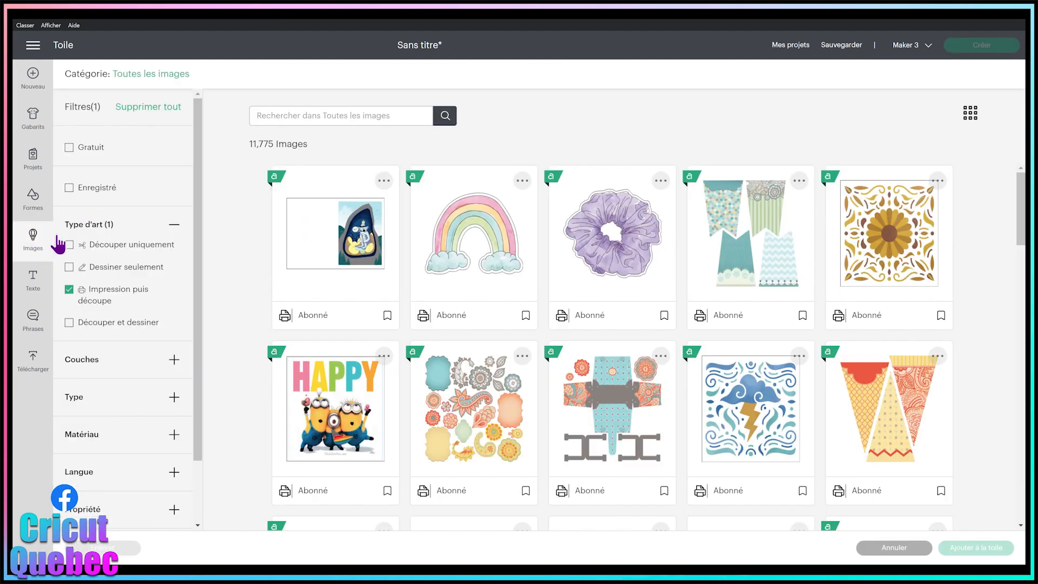
{"action": "left_click", "coordinate": [35, 238]}
{"action": "left_click", "coordinate": [31, 211]}
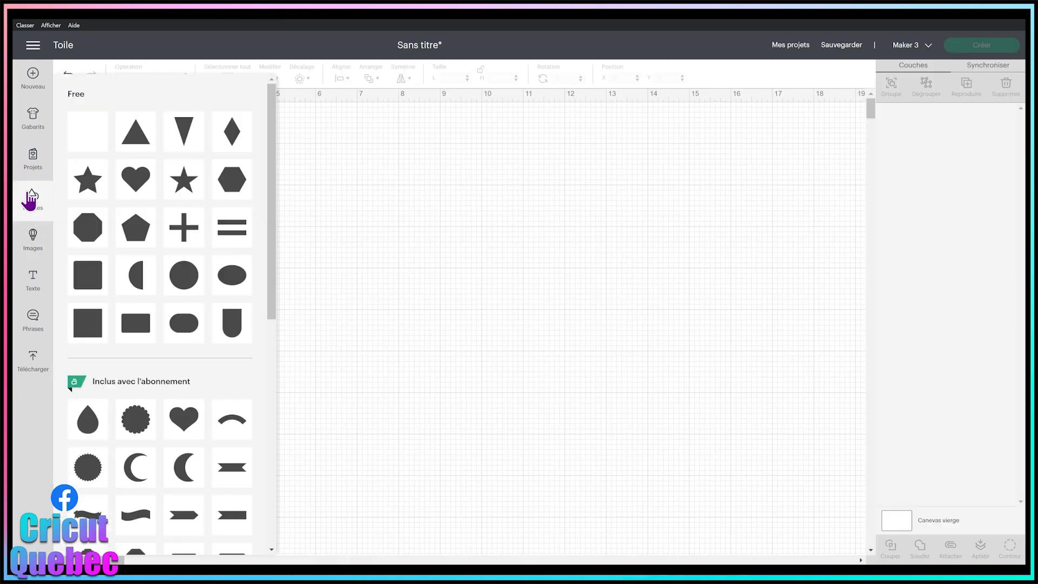
{"action": "left_click", "coordinate": [84, 323]}
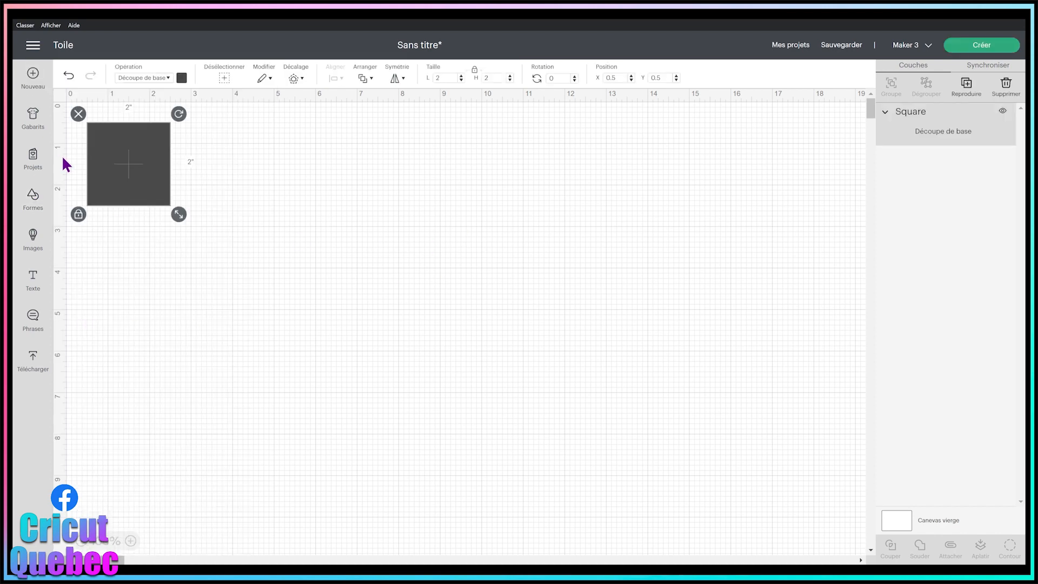
{"action": "left_click_drag", "start_coordinate": [111, 175], "coordinate": [407, 230]}
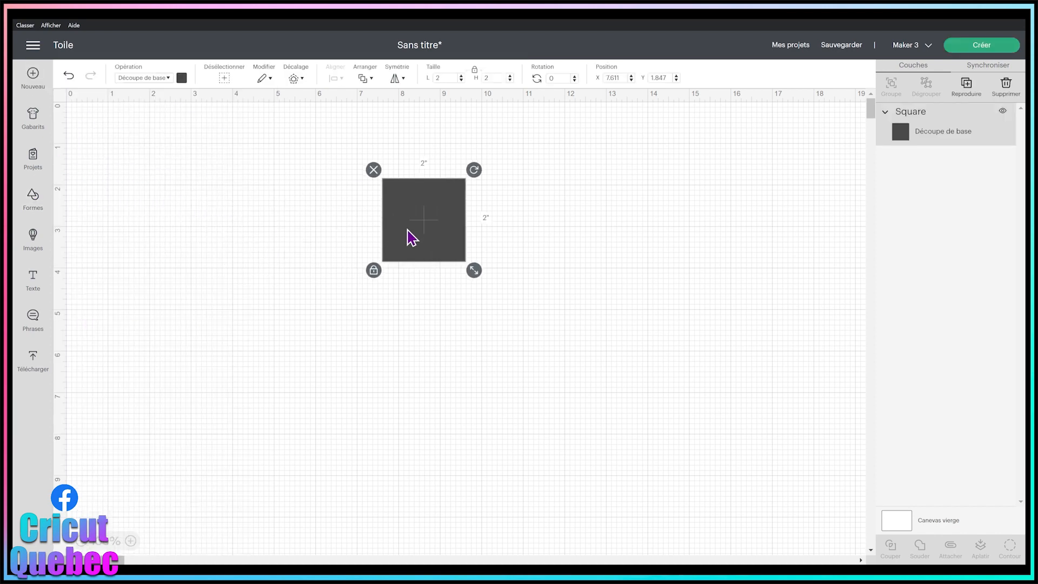
Step: Unlock the square's proportions, set its width to 6.75 and height to 9.25 inches, and center it on the visible canvas
{"action": "left_click", "coordinate": [373, 271]}
{"action": "left_click", "coordinate": [453, 78]}
{"action": "type", "text": "6.75"}
{"action": "key", "text": "Tab"}
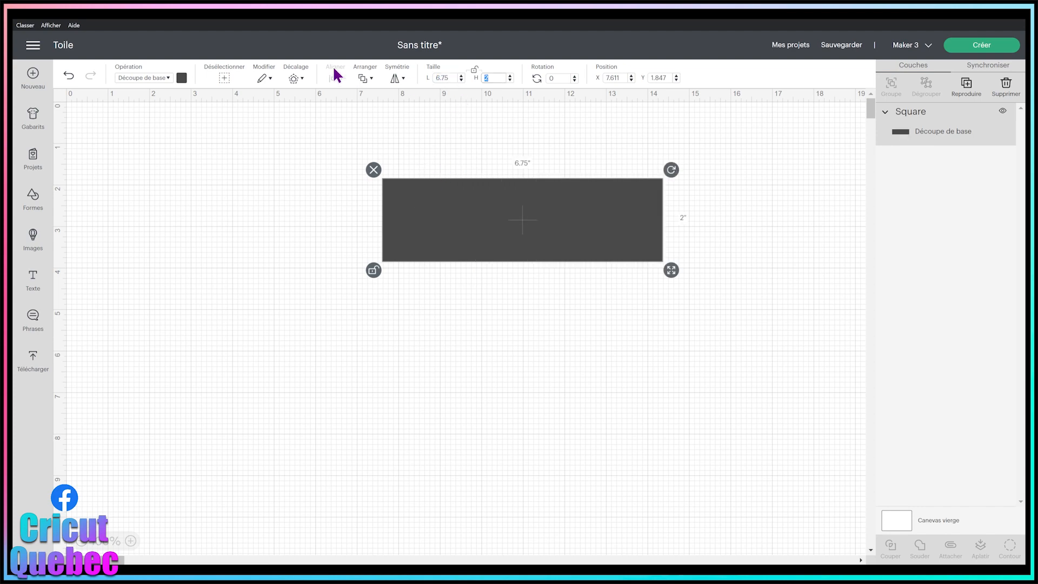
{"action": "type", "text": "9.7"}
{"action": "key", "text": "Return"}
{"action": "left_click", "coordinate": [685, 380]}
{"action": "left_click_drag", "start_coordinate": [630, 363], "coordinate": [558, 310]}
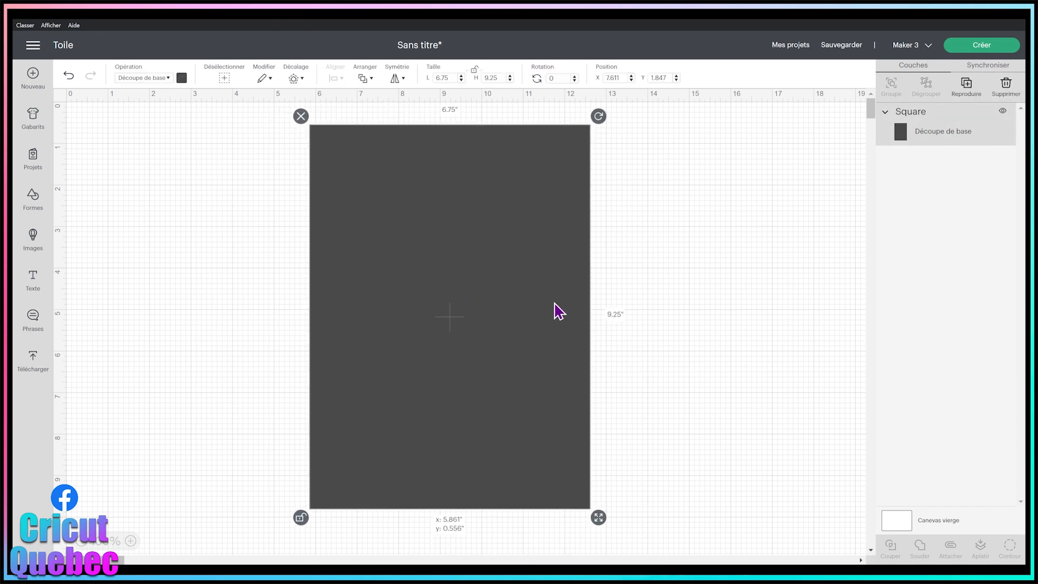
Step: Add the watercolor rainbow and purple scrunchie Print Then Cut images to the canvas
{"action": "left_click", "coordinate": [34, 246]}
{"action": "left_click", "coordinate": [500, 232]}
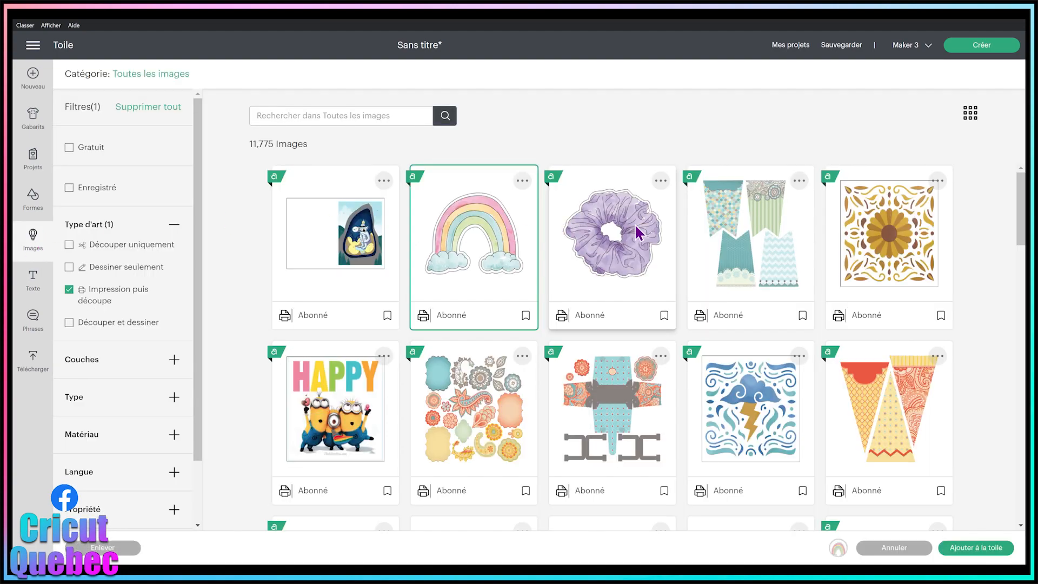
{"action": "left_click", "coordinate": [636, 227]}
{"action": "left_click", "coordinate": [980, 549]}
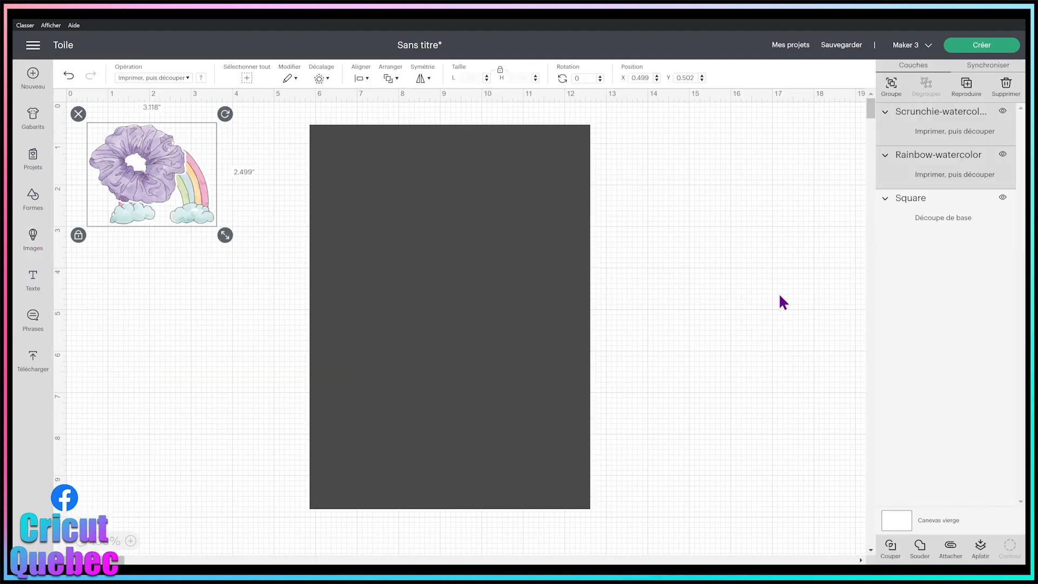
Step: Place the scrunchie in the dark rectangle's upper-left area and the rainbow beside it on the right
{"action": "left_click", "coordinate": [183, 331]}
{"action": "left_click", "coordinate": [502, 316]}
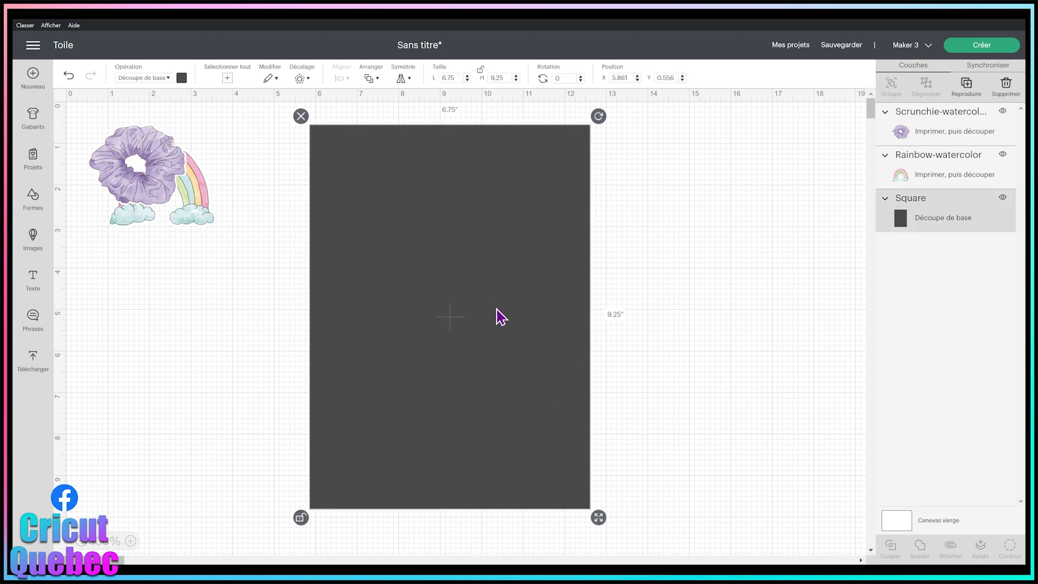
{"action": "left_click_drag", "start_coordinate": [139, 183], "coordinate": [400, 210]}
{"action": "left_click_drag", "start_coordinate": [210, 198], "coordinate": [551, 193]}
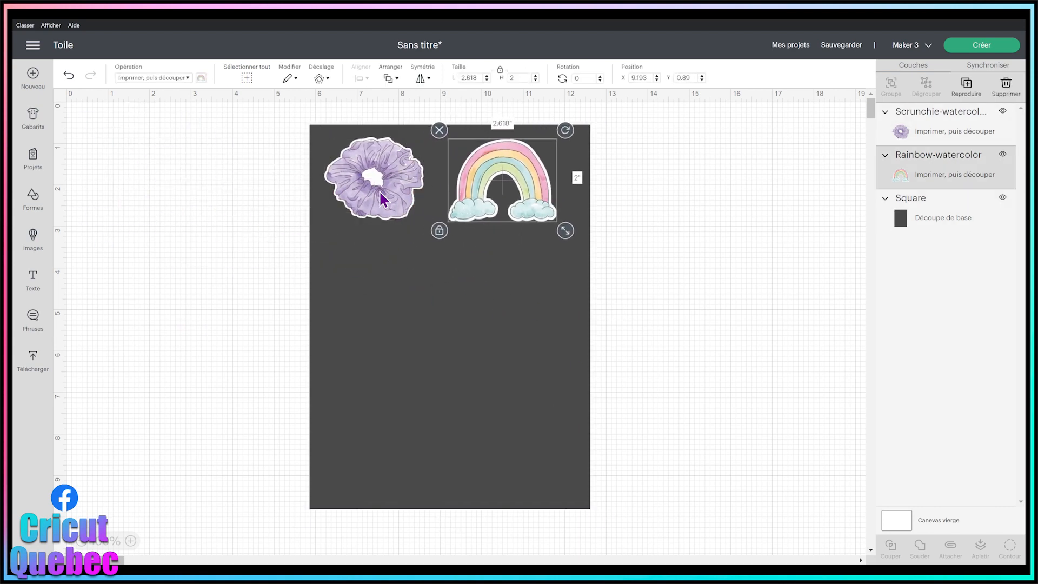
Step: Duplicate the scrunchie and place the copy in the dark rectangle's lower-left corner
{"action": "left_click", "coordinate": [381, 197]}
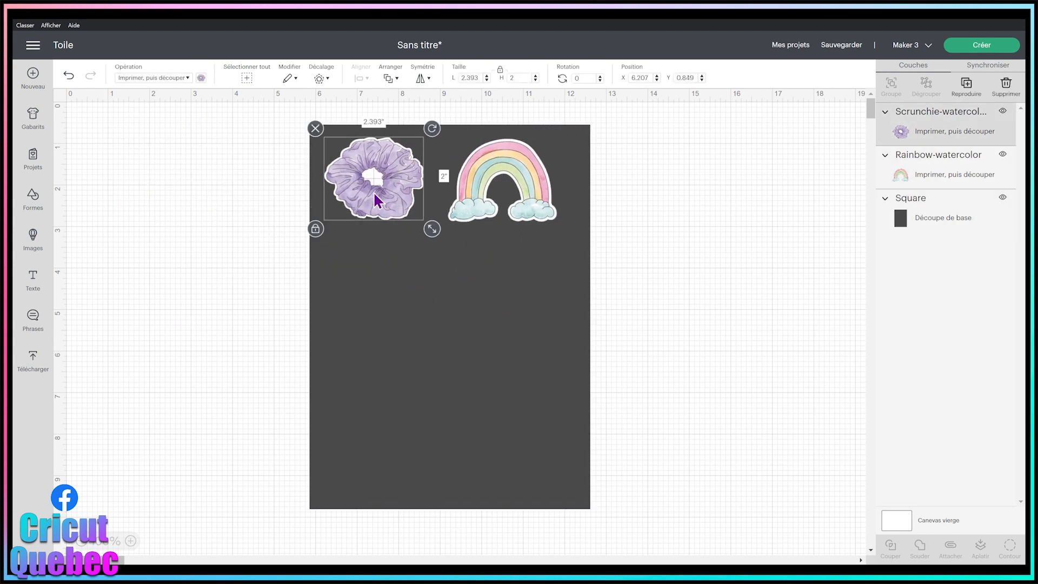
{"action": "left_click", "coordinate": [966, 84]}
{"action": "left_click_drag", "start_coordinate": [382, 186], "coordinate": [356, 468]}
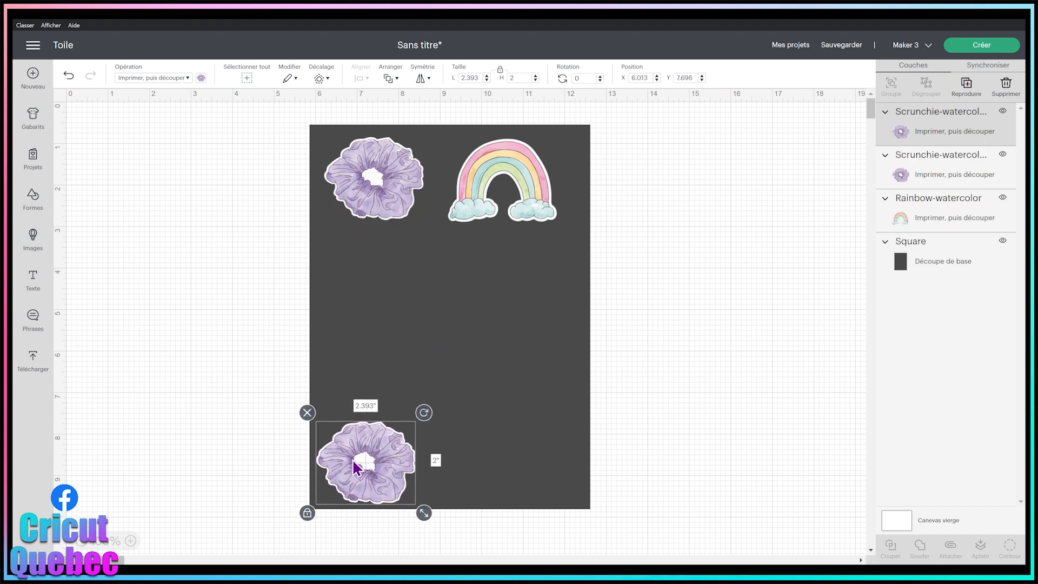
{"action": "left_click", "coordinate": [755, 314]}
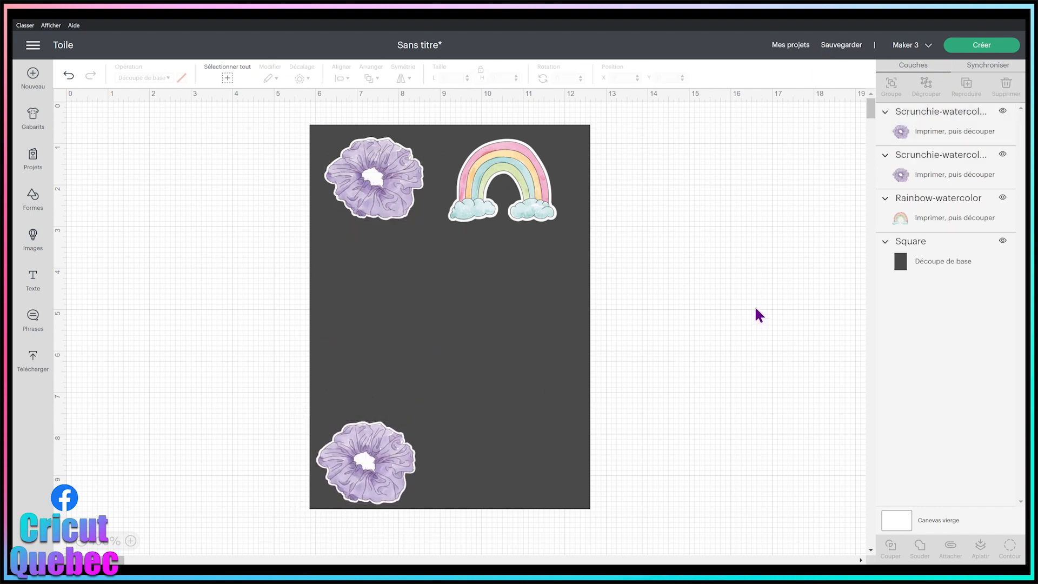
Step: Hide the dark rectangle and attach the two scrunchies and the rainbow together
{"action": "left_click", "coordinate": [1002, 240]}
{"action": "left_click_drag", "start_coordinate": [270, 118], "coordinate": [621, 521]}
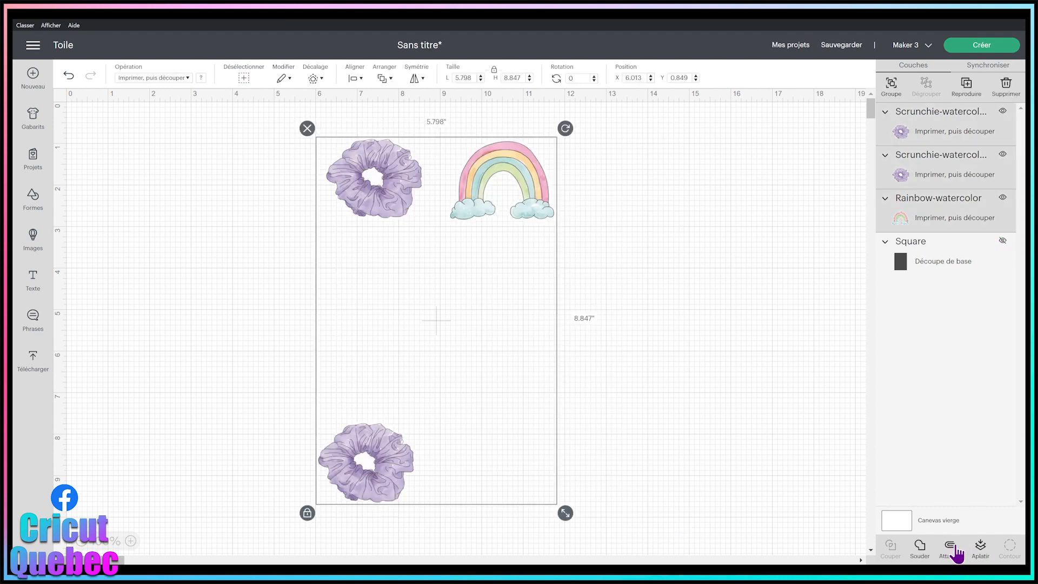
{"action": "left_click", "coordinate": [952, 547]}
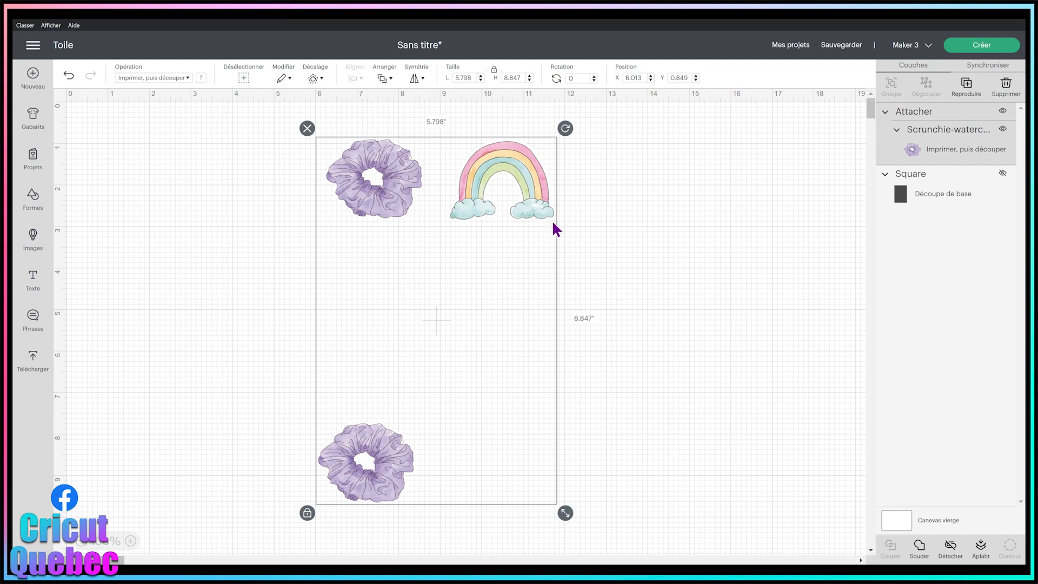
Step: Preview the attached images on the mat, return to the canvas, and show the dark rectangle again
{"action": "left_click", "coordinate": [976, 47]}
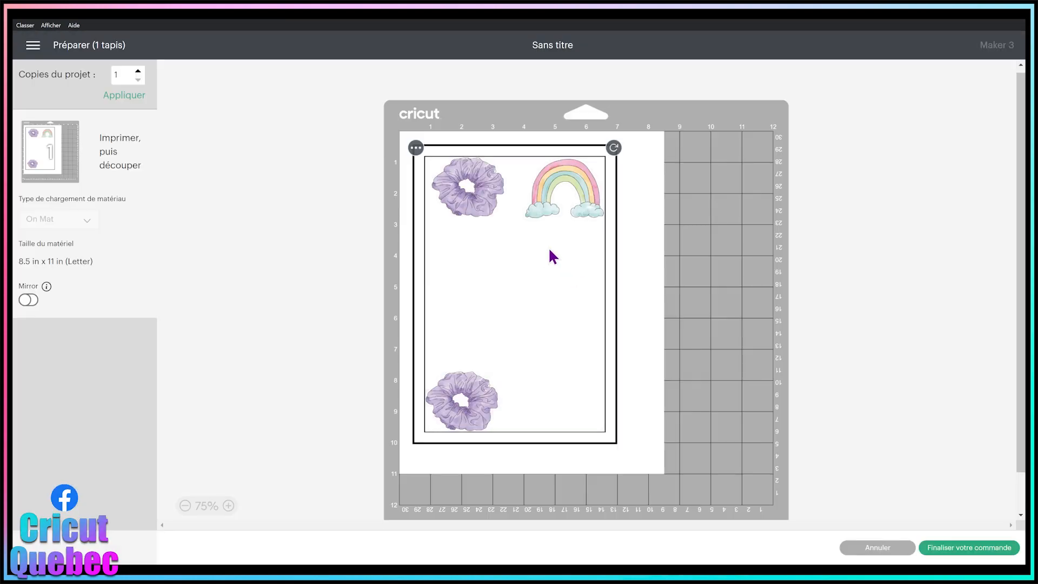
{"action": "left_click", "coordinate": [900, 547]}
{"action": "left_click", "coordinate": [1001, 174]}
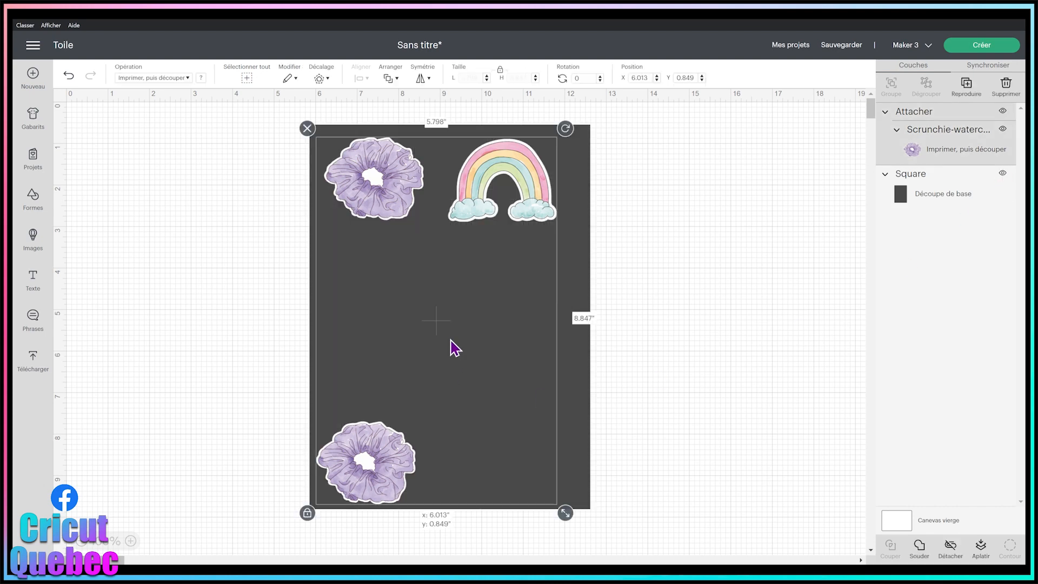
Step: Set the dark rectangle's operation to Guide, check the result in the mat preview, and return to the canvas
{"action": "left_click", "coordinate": [577, 274]}
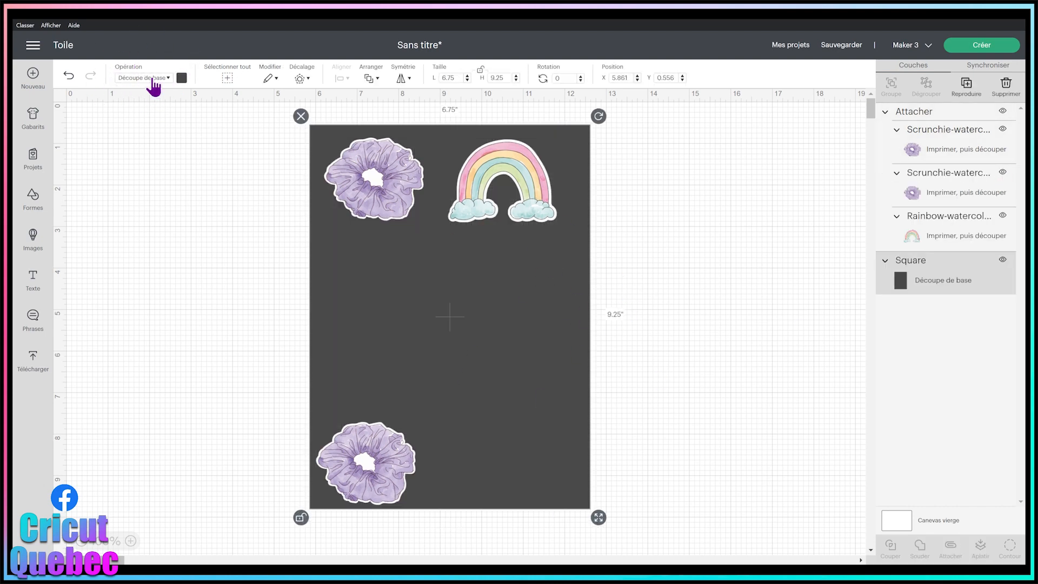
{"action": "left_click", "coordinate": [153, 77]}
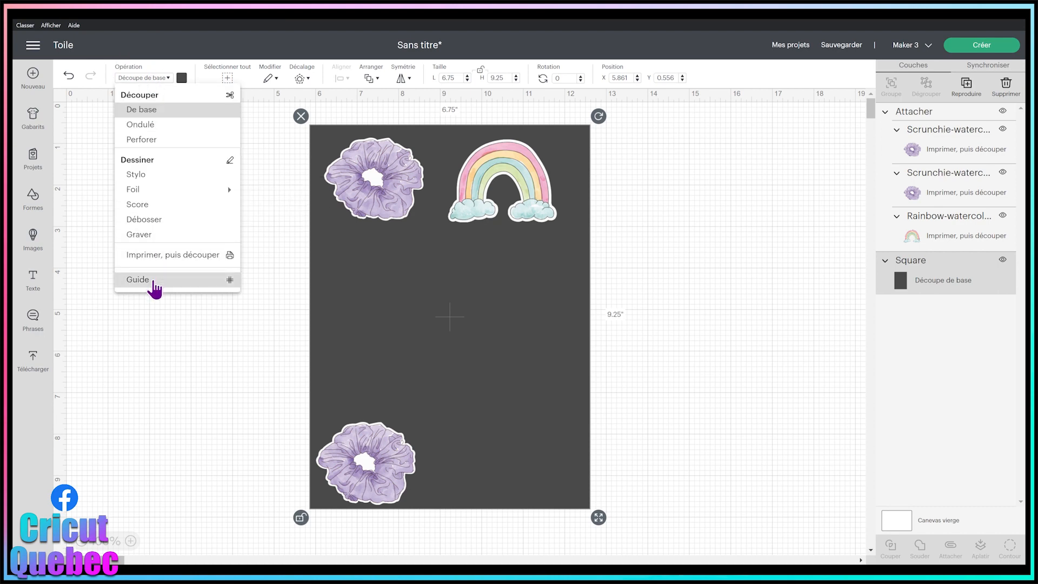
{"action": "left_click", "coordinate": [154, 280]}
{"action": "left_click", "coordinate": [155, 282]}
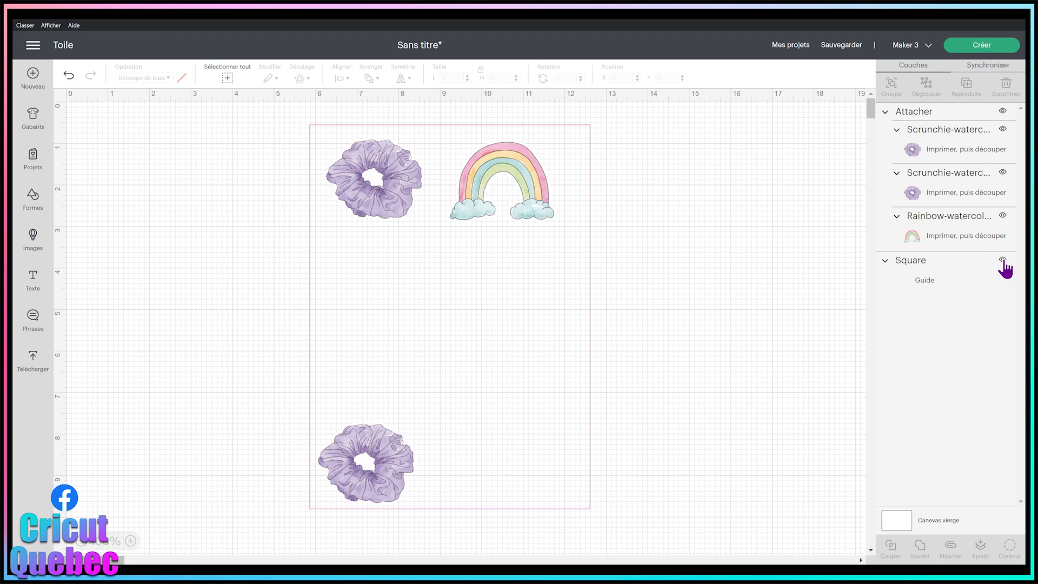
{"action": "left_click", "coordinate": [994, 48]}
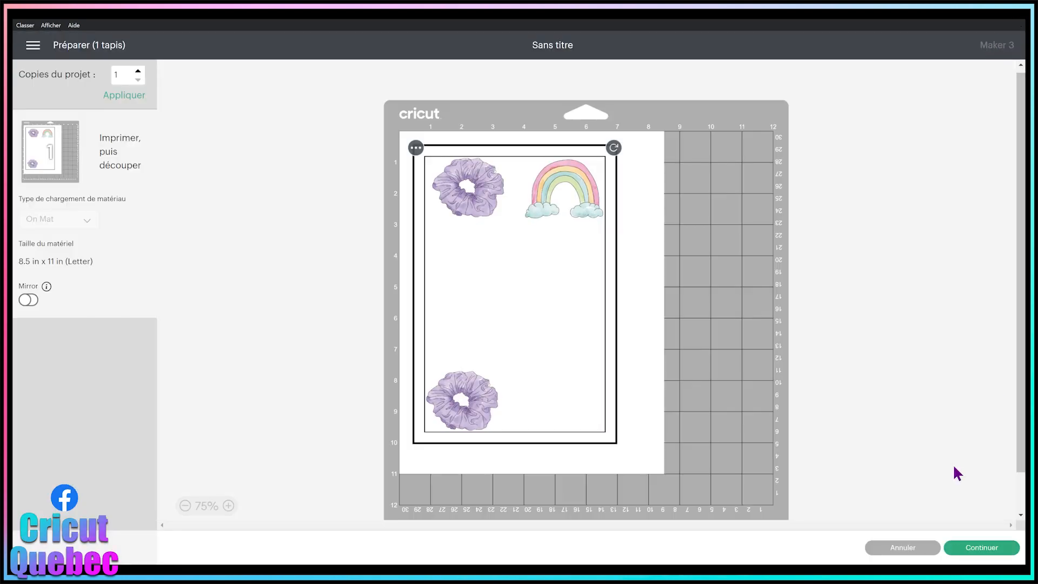
{"action": "left_click", "coordinate": [896, 546]}
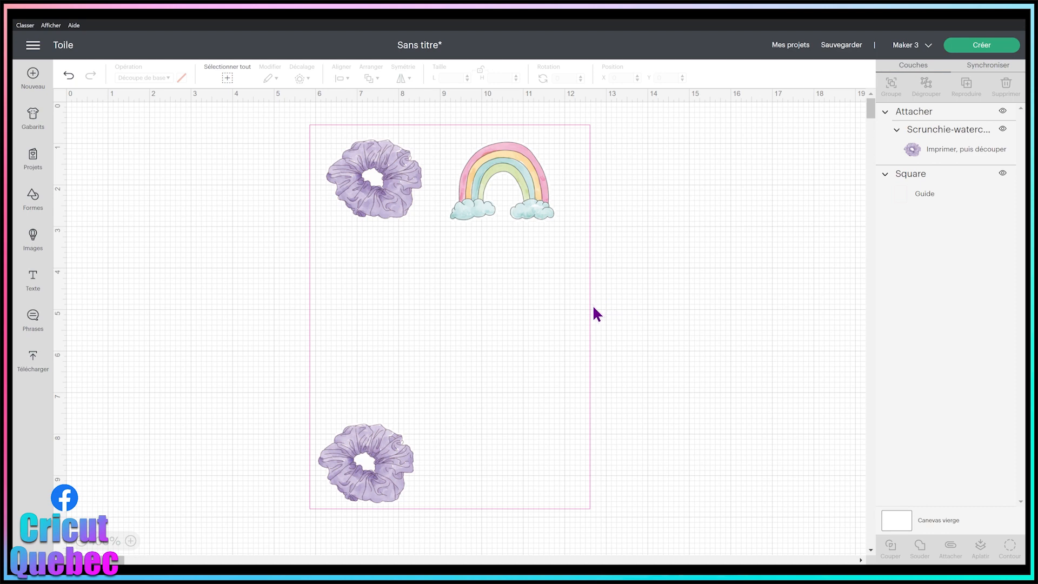
Step: Add a text object reading "Guide d'impression" to the canvas
{"action": "left_click", "coordinate": [35, 278]}
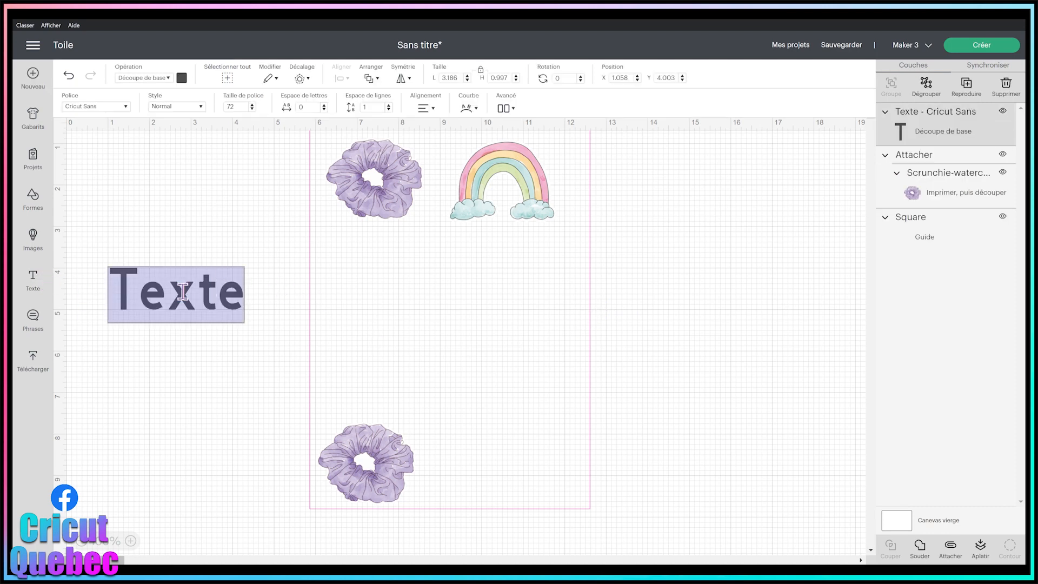
{"action": "type", "text": "Guide"}
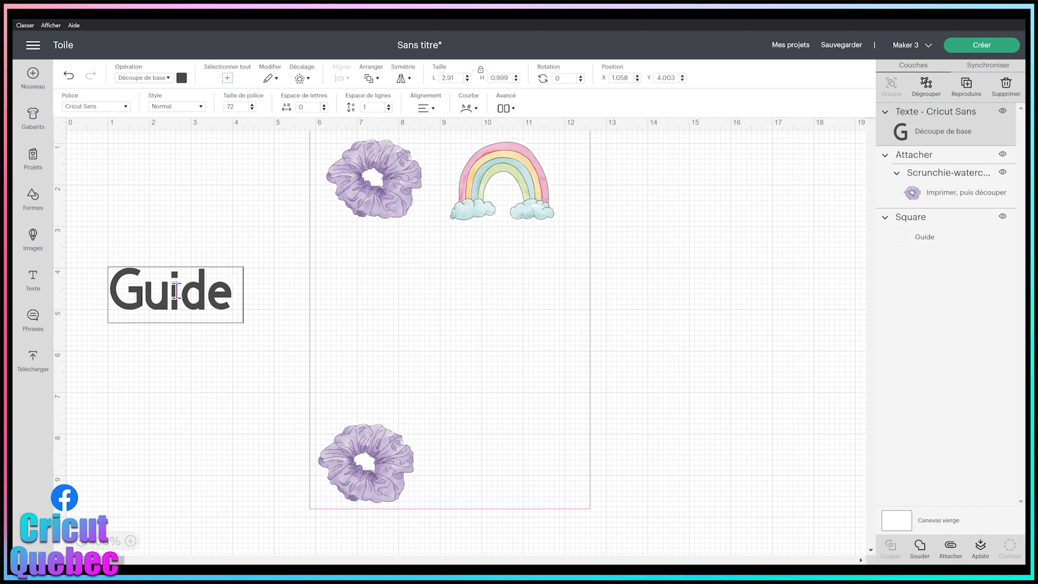
{"action": "type", "text": " d'impre"}
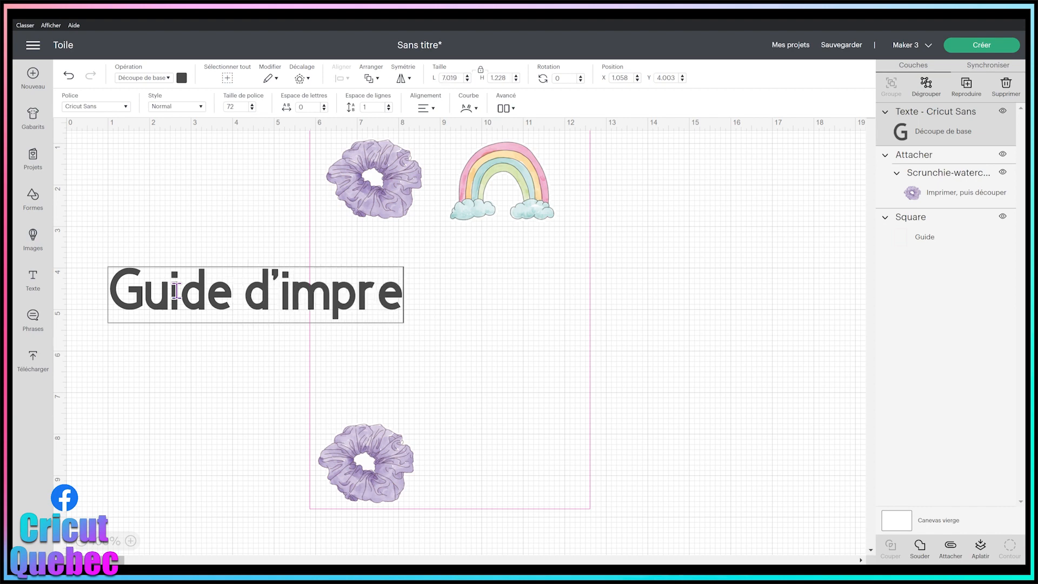
{"action": "type", "text": "ssion"}
{"action": "left_click", "coordinate": [146, 190]}
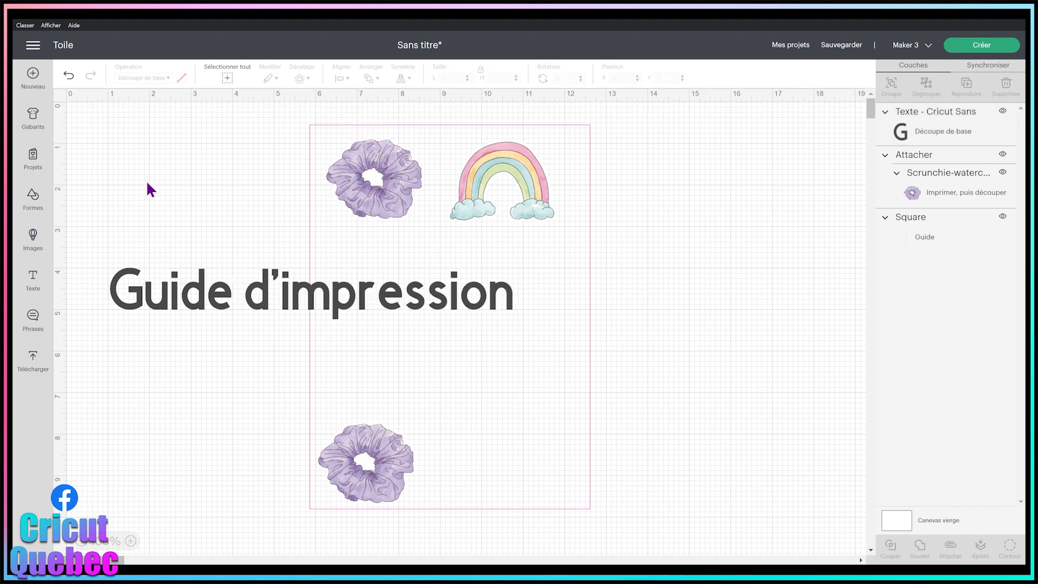
Step: Shrink the "Guide d'impression" text to about 5.21" wide and place it outside the guide rectangle, beside its upper-right corner
{"action": "left_click", "coordinate": [389, 315]}
{"action": "left_click_drag", "start_coordinate": [521, 328], "coordinate": [338, 303]}
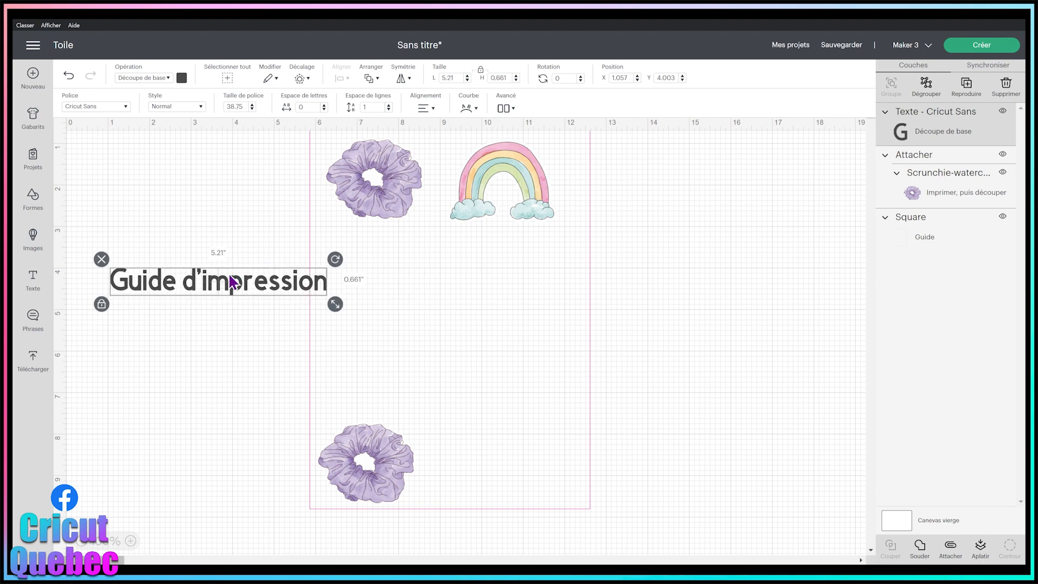
{"action": "left_click_drag", "start_coordinate": [231, 280], "coordinate": [715, 158]}
{"action": "left_click", "coordinate": [696, 238]}
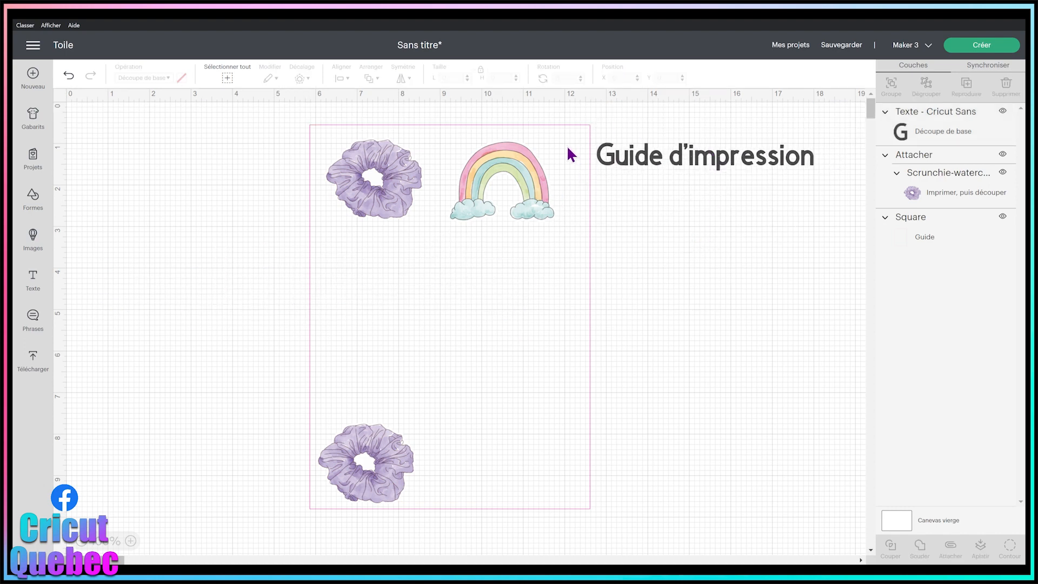
Step: Set the "Guide d'impression" text's operation to Guide
{"action": "left_click", "coordinate": [589, 129]}
{"action": "left_click", "coordinate": [627, 148]}
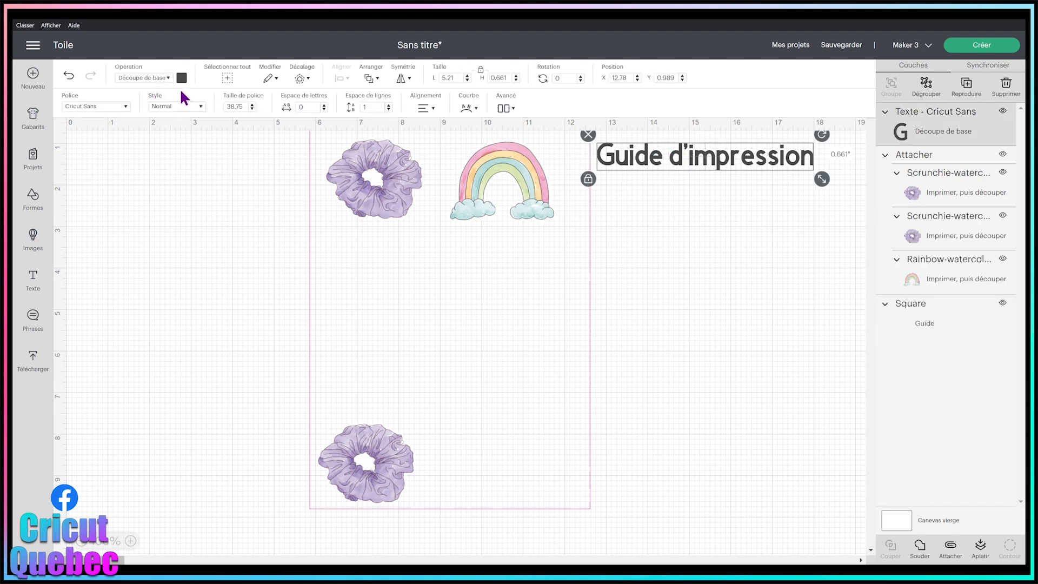
{"action": "left_click", "coordinate": [152, 77]}
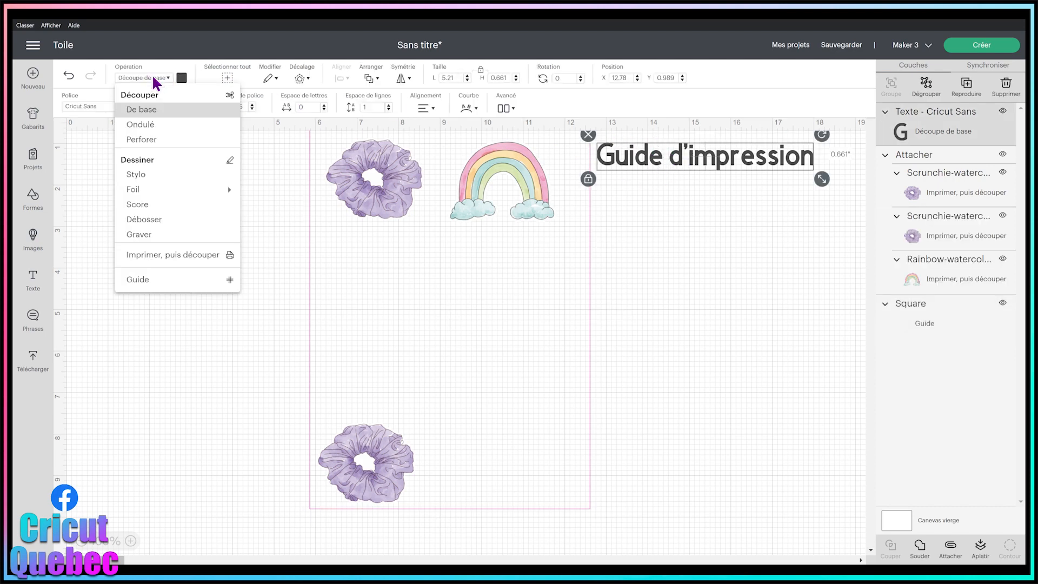
{"action": "left_click", "coordinate": [155, 291]}
{"action": "left_click", "coordinate": [703, 271]}
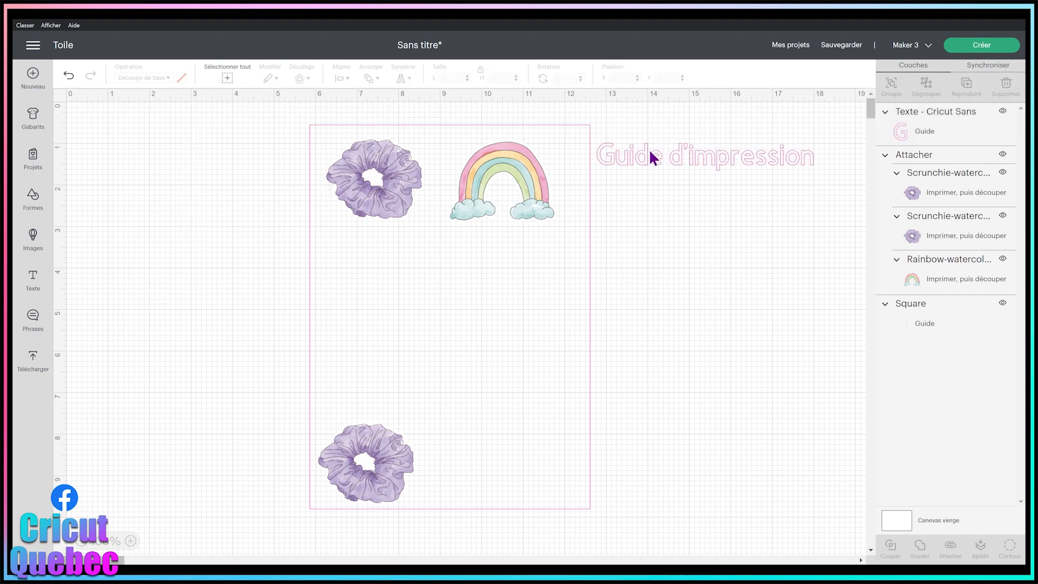
Step: Group the "Guide d'impression" text with the guide rectangle
{"action": "left_click", "coordinate": [652, 158]}
{"action": "left_click", "coordinate": [588, 301]}
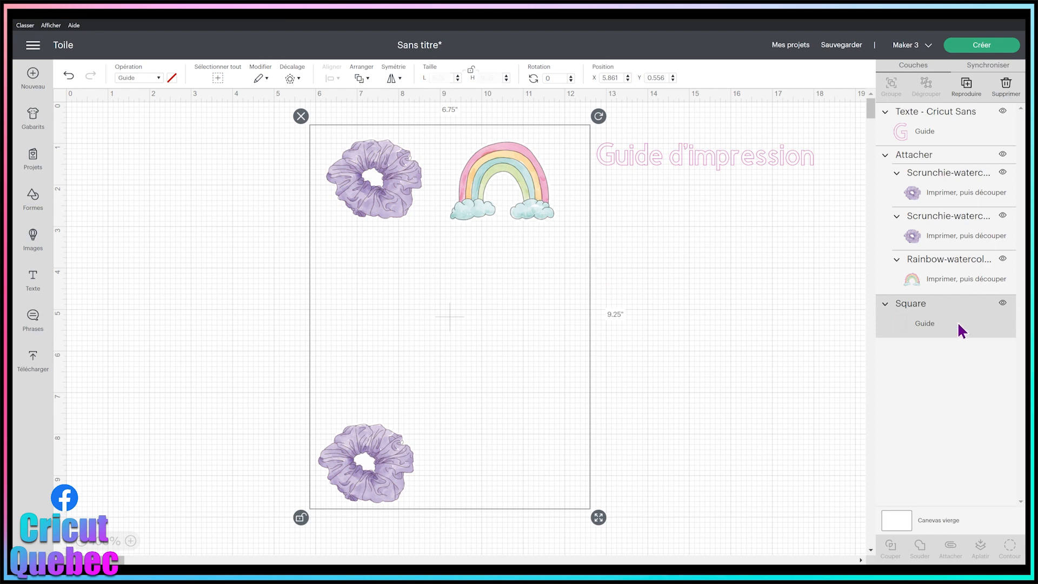
{"action": "left_click", "coordinate": [733, 168]}
{"action": "left_click", "coordinate": [930, 317]}
{"action": "left_click", "coordinate": [952, 116], "text": "shift"}
{"action": "left_click", "coordinate": [891, 86]}
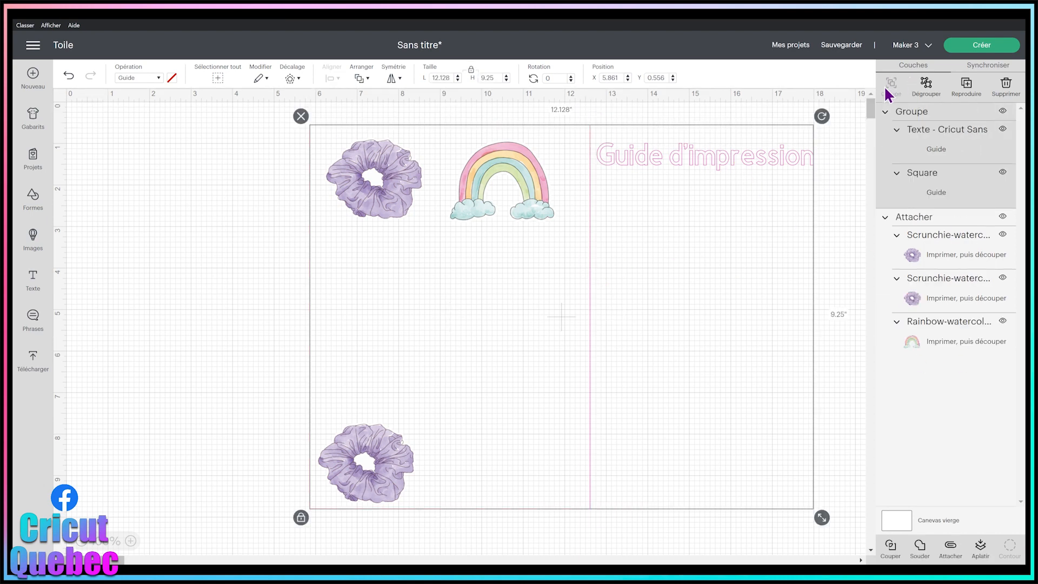
{"action": "left_click", "coordinate": [178, 246]}
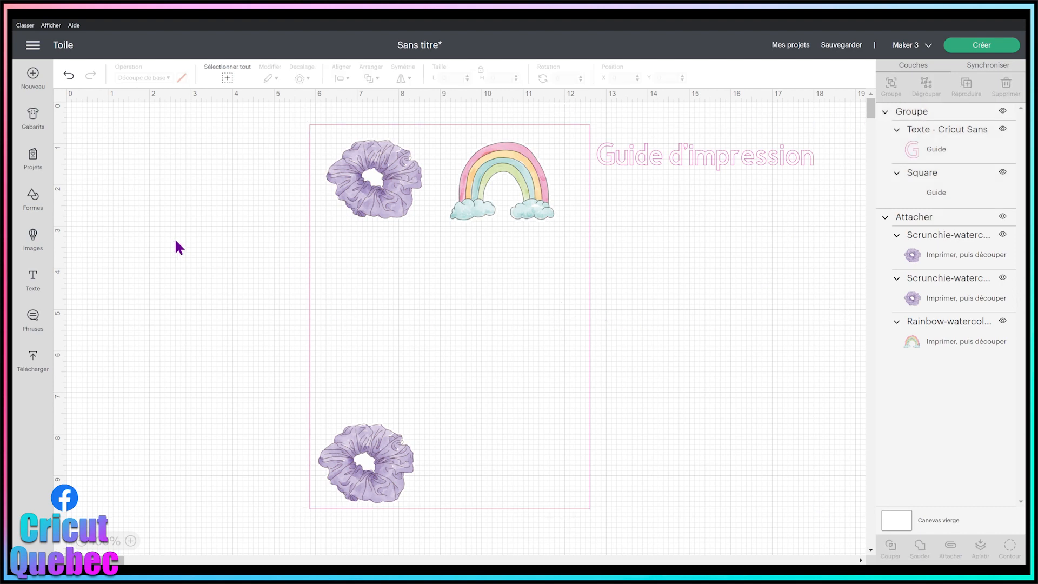
Step: Preview the project with its grouped guides on the mat, return to the canvas, and select the guide group
{"action": "left_click", "coordinate": [644, 242]}
{"action": "left_click", "coordinate": [254, 244]}
{"action": "left_click", "coordinate": [974, 46]}
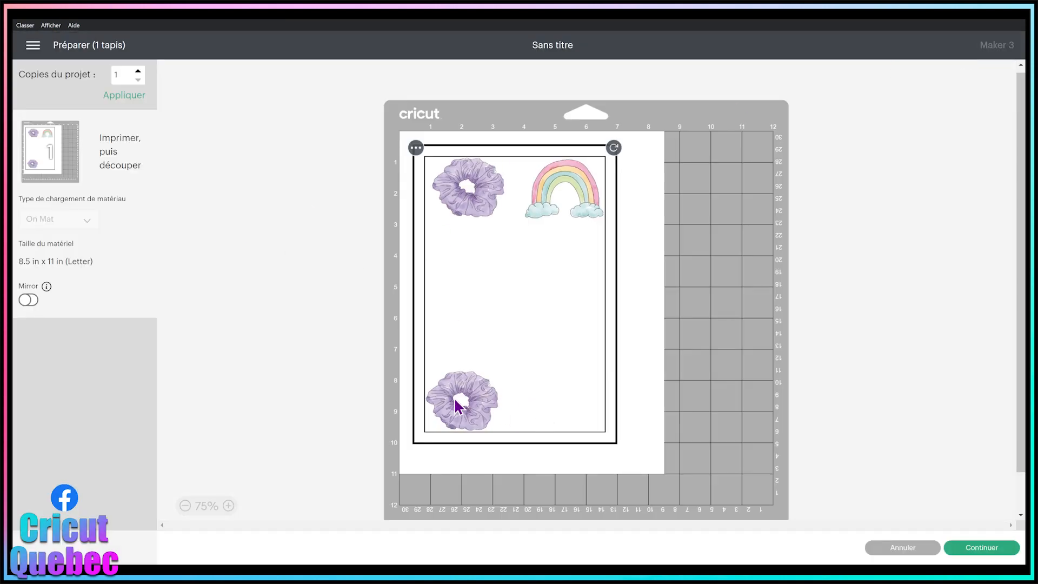
{"action": "left_click_drag", "start_coordinate": [456, 401], "coordinate": [480, 299]}
{"action": "left_click", "coordinate": [900, 547]}
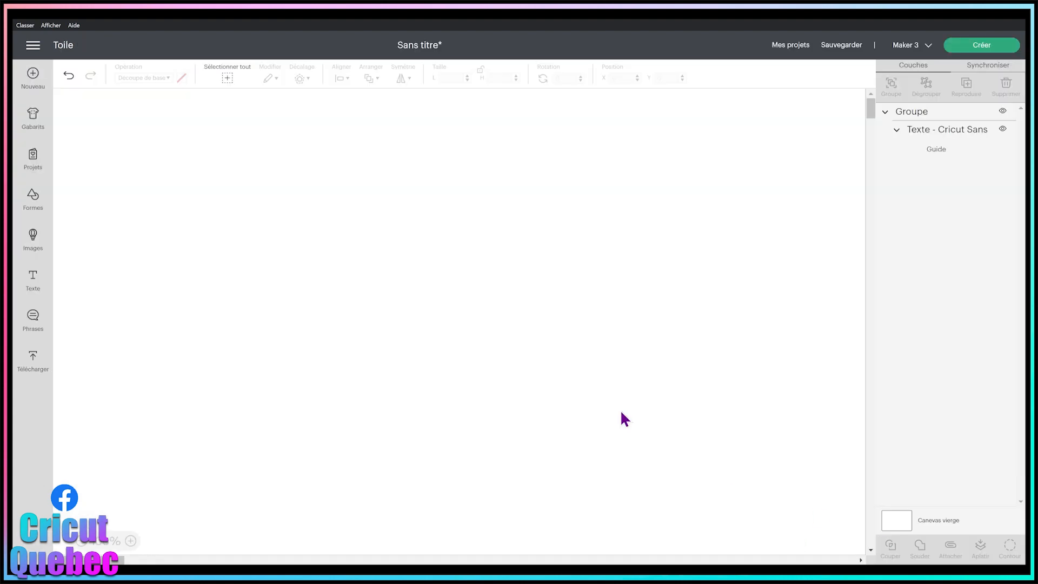
{"action": "left_click", "coordinate": [592, 282]}
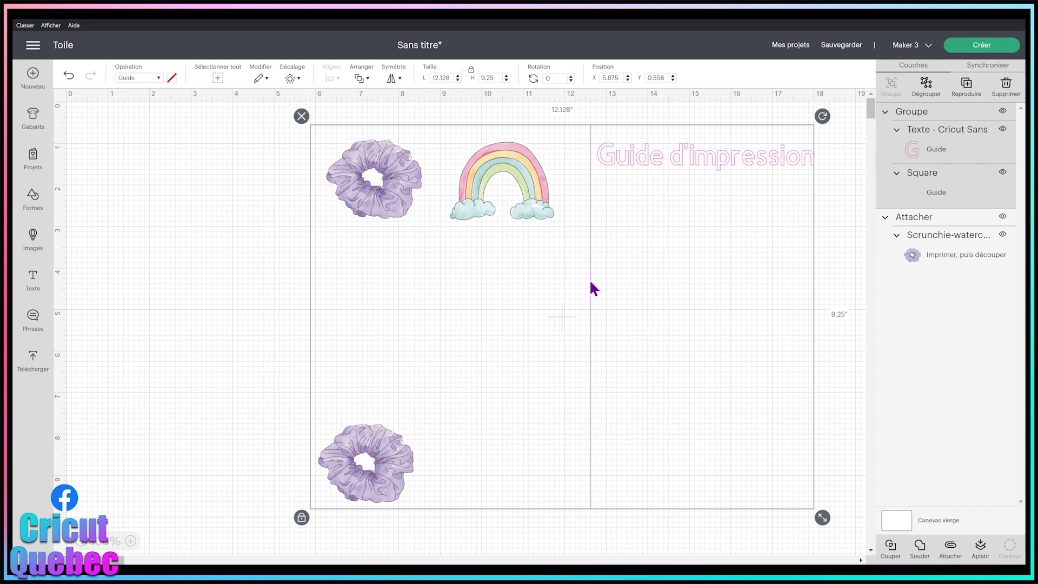
Step: Open the "Quoi de neuf?" release notes and review the new features from version 7.7 back to 6.2
{"action": "left_click", "coordinate": [33, 45]}
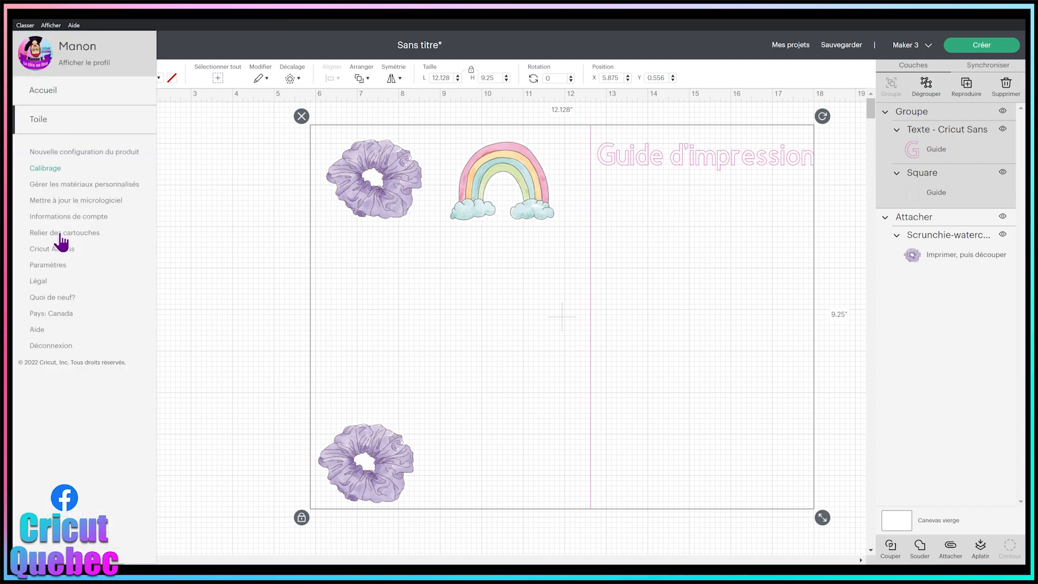
{"action": "left_click", "coordinate": [76, 300]}
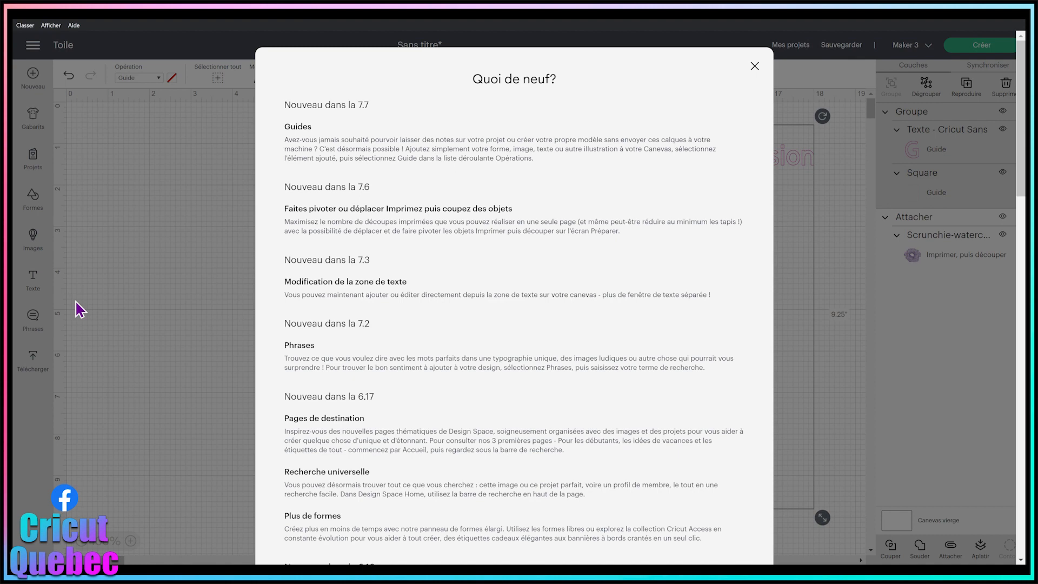
{"action": "scroll", "coordinate": [625, 340], "scroll_direction": "down", "scroll_amount": 3}
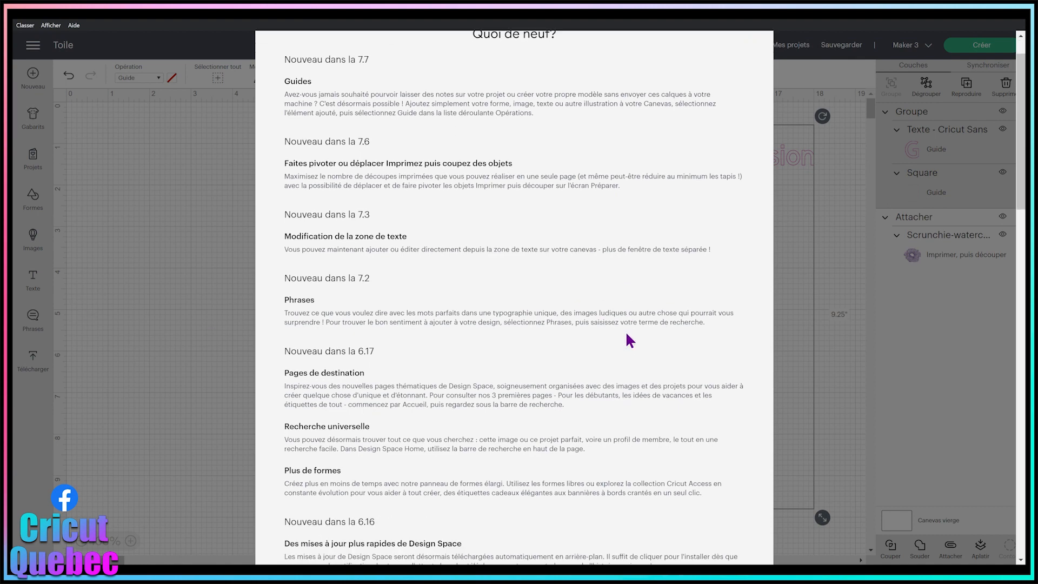
{"action": "scroll", "coordinate": [410, 325], "scroll_direction": "down", "scroll_amount": 2}
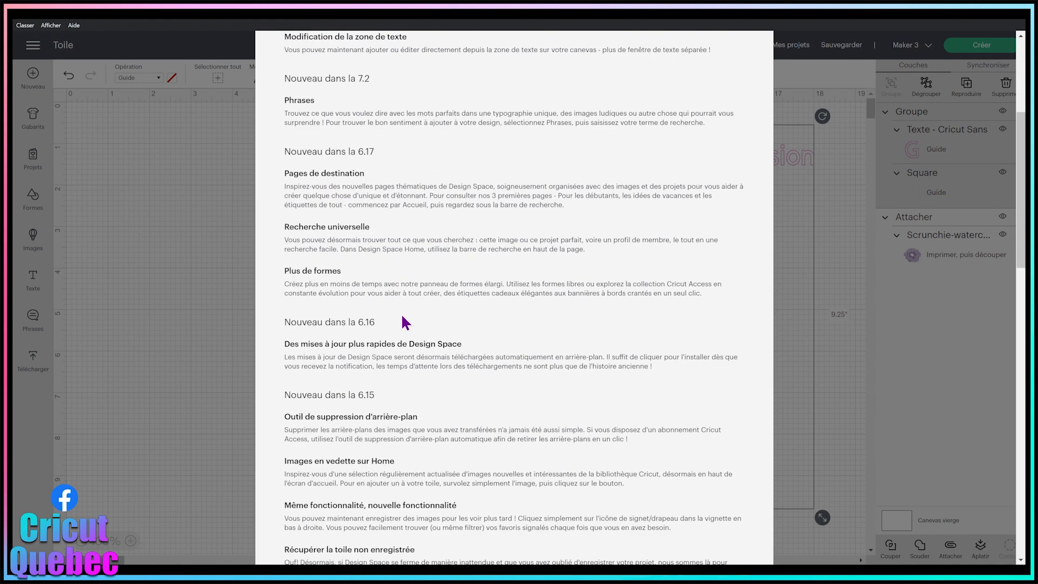
{"action": "scroll", "coordinate": [408, 281], "scroll_direction": "down", "scroll_amount": 10}
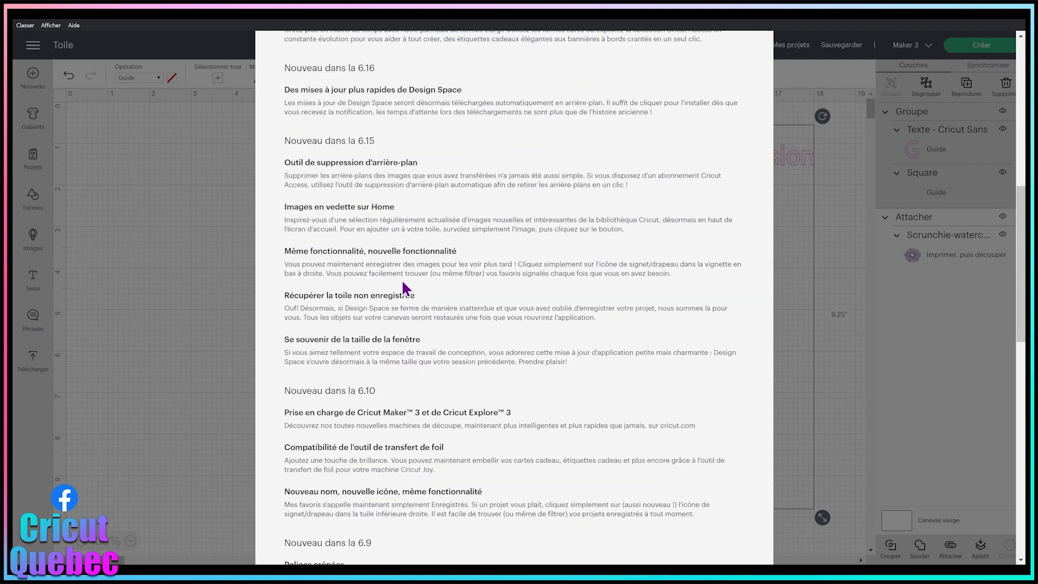
{"action": "scroll", "coordinate": [400, 278], "scroll_direction": "down", "scroll_amount": 7}
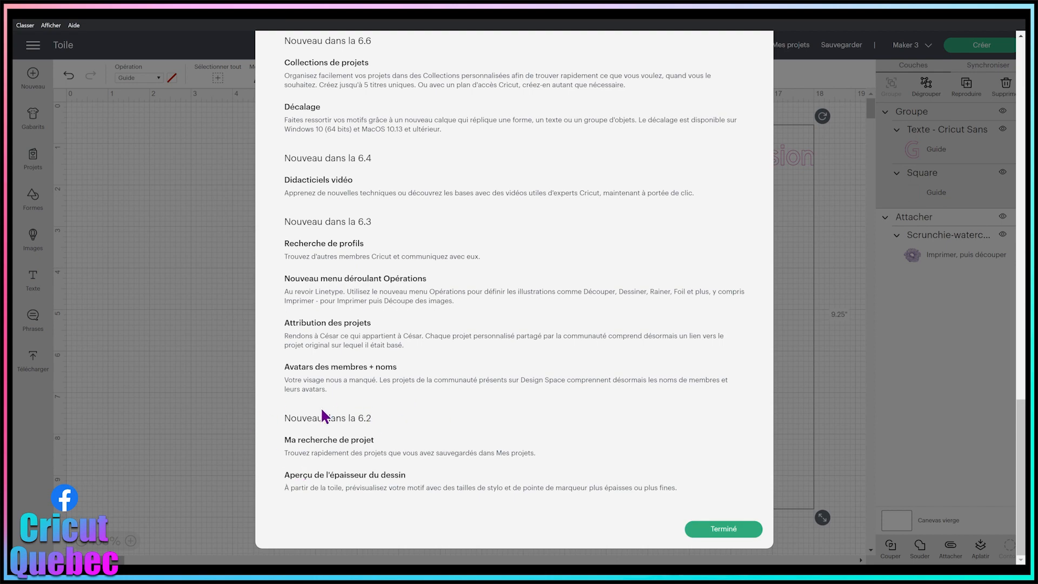
{"action": "scroll", "coordinate": [440, 424], "scroll_direction": "up", "scroll_amount": 10}
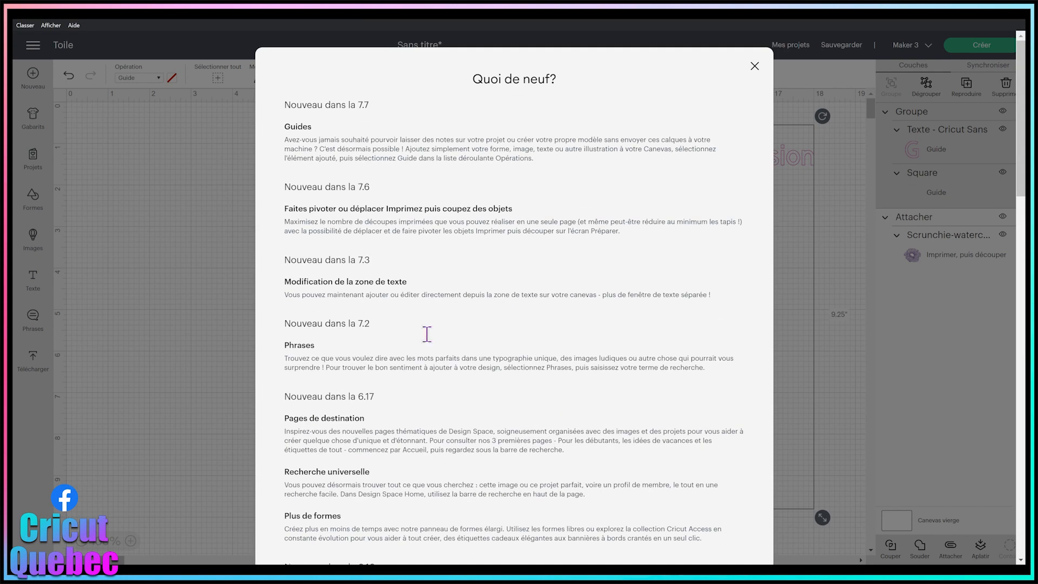